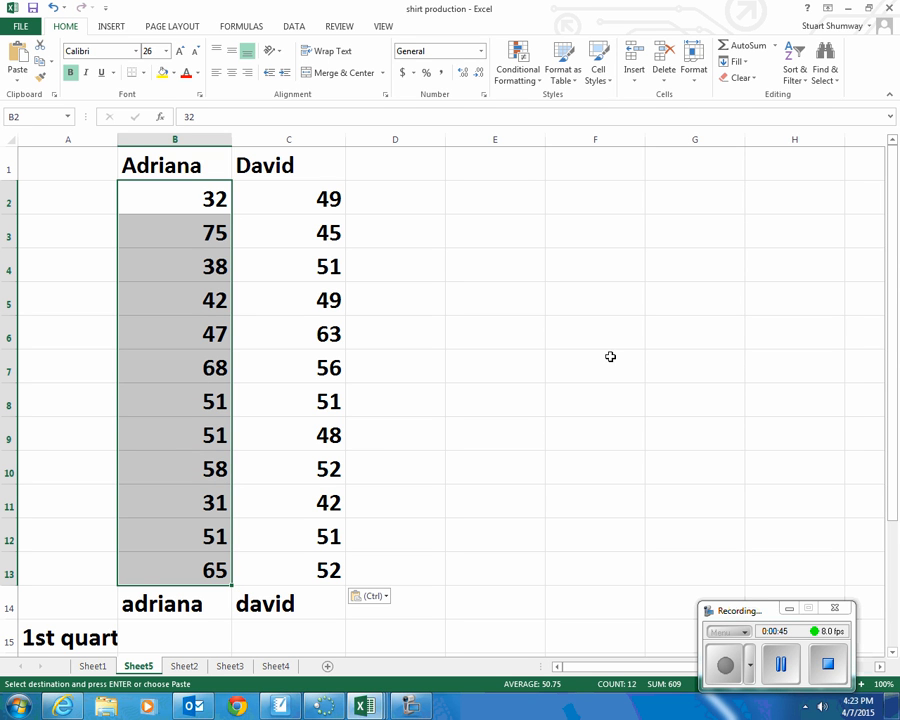
- Sort the selected values in B2:B13 from largest to smallest, continuing with the current selection only
{"action": "left_click", "coordinate": [793, 80]}
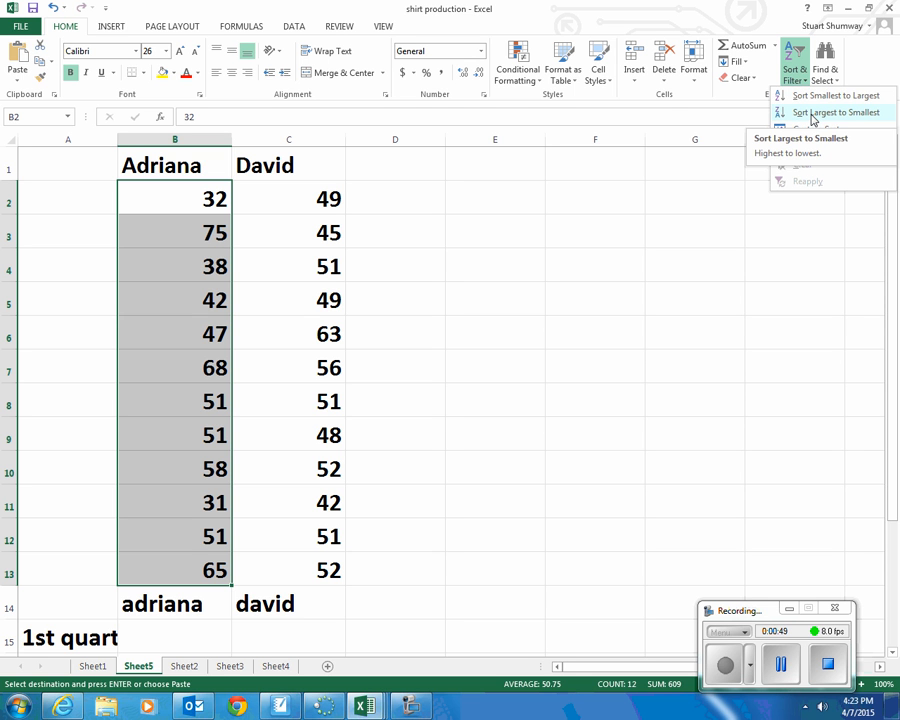
{"action": "left_click", "coordinate": [812, 117]}
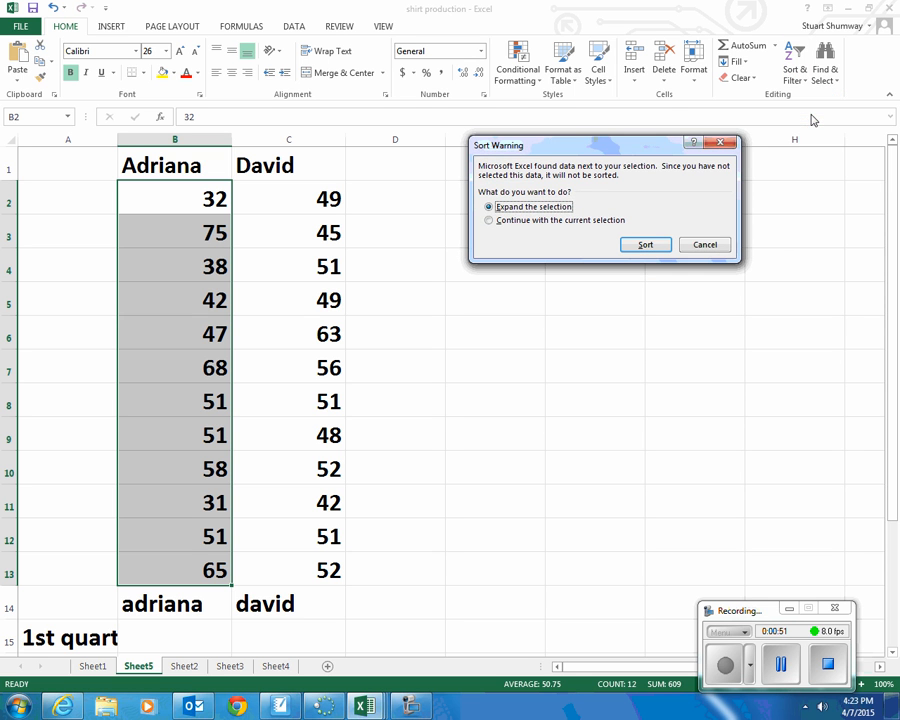
{"action": "left_click", "coordinate": [489, 221]}
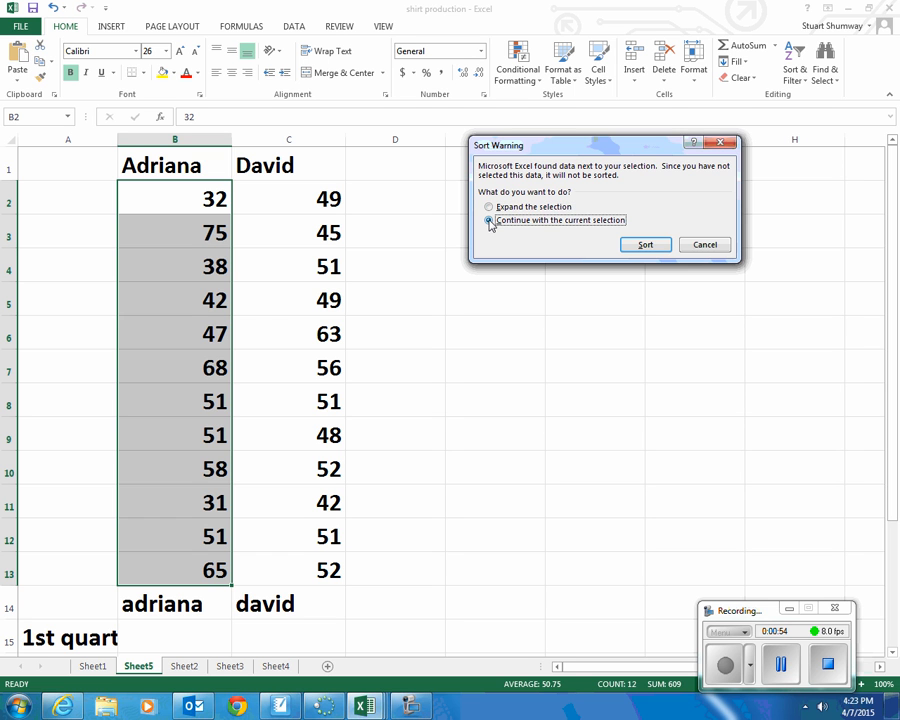
{"action": "left_click", "coordinate": [642, 245]}
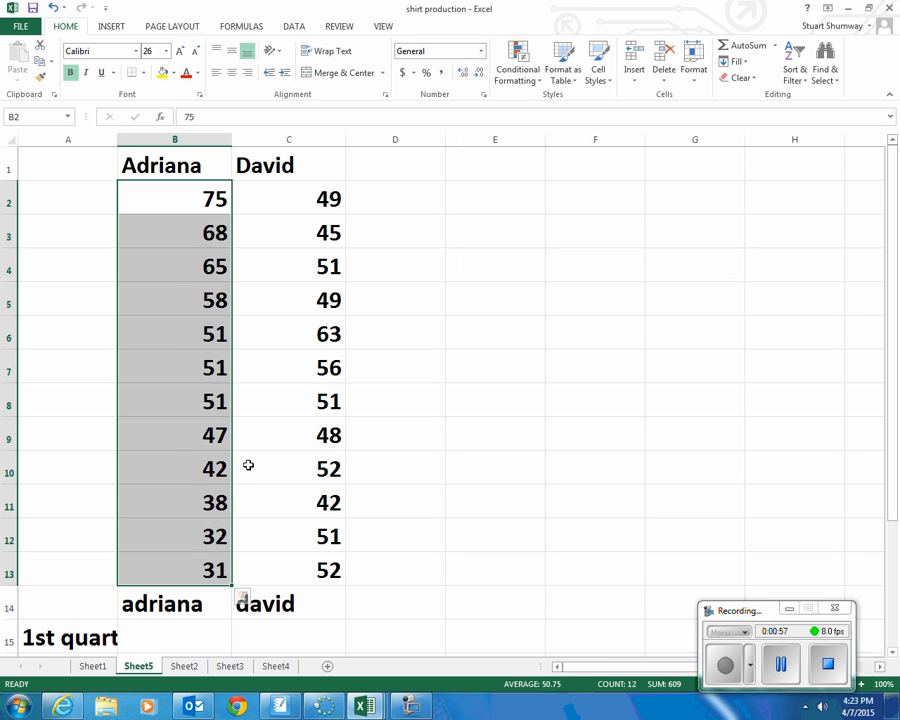
- Sort C2:C13 from largest to smallest, continuing with the current selection only
{"action": "left_click_drag", "start_coordinate": [290, 203], "coordinate": [317, 569]}
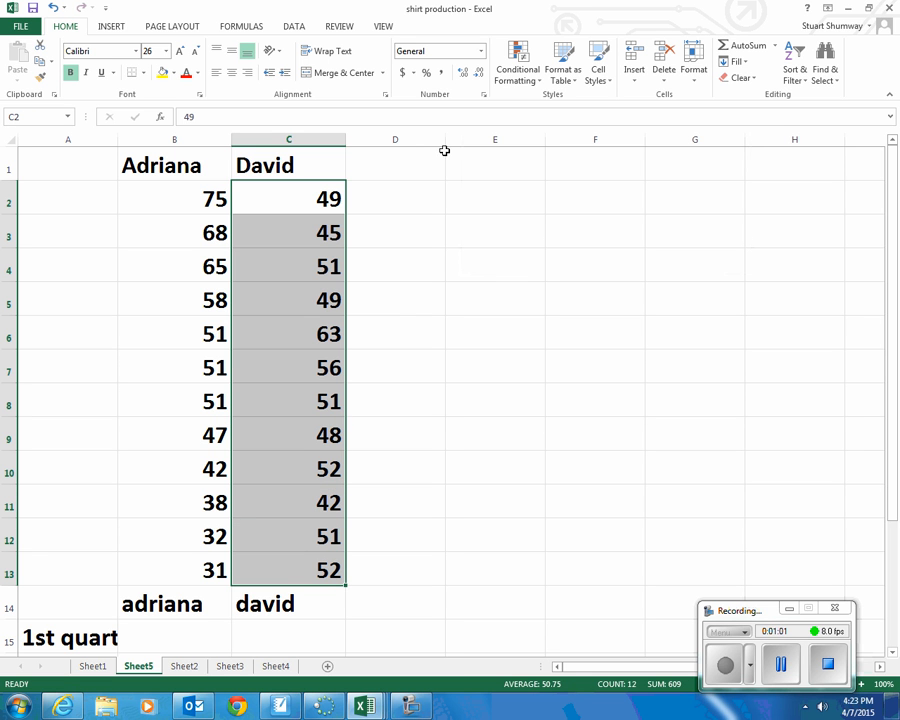
{"action": "left_click", "coordinate": [791, 76]}
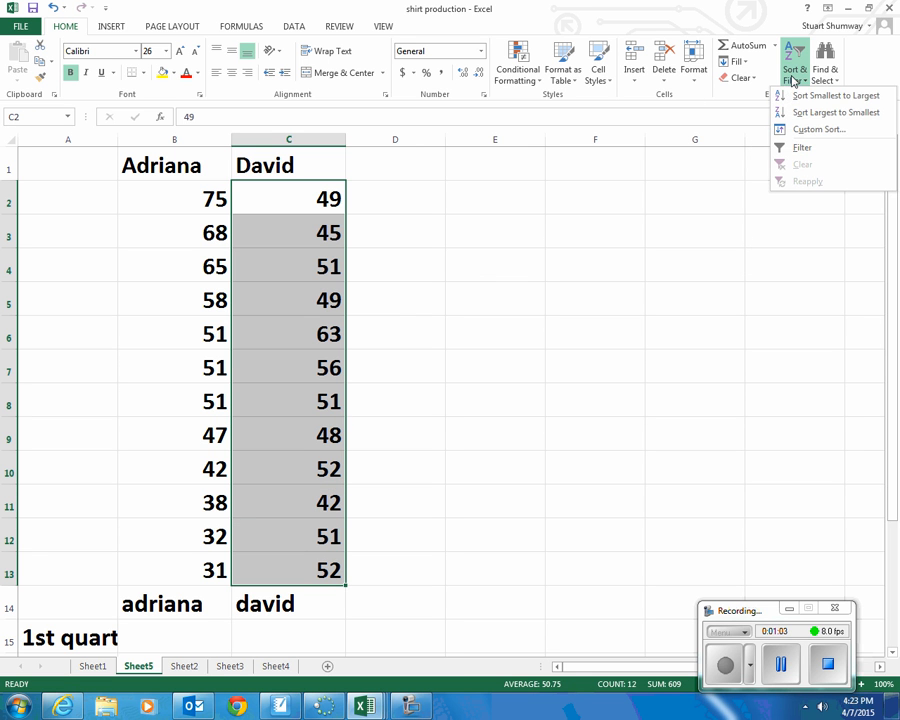
{"action": "left_click", "coordinate": [805, 112]}
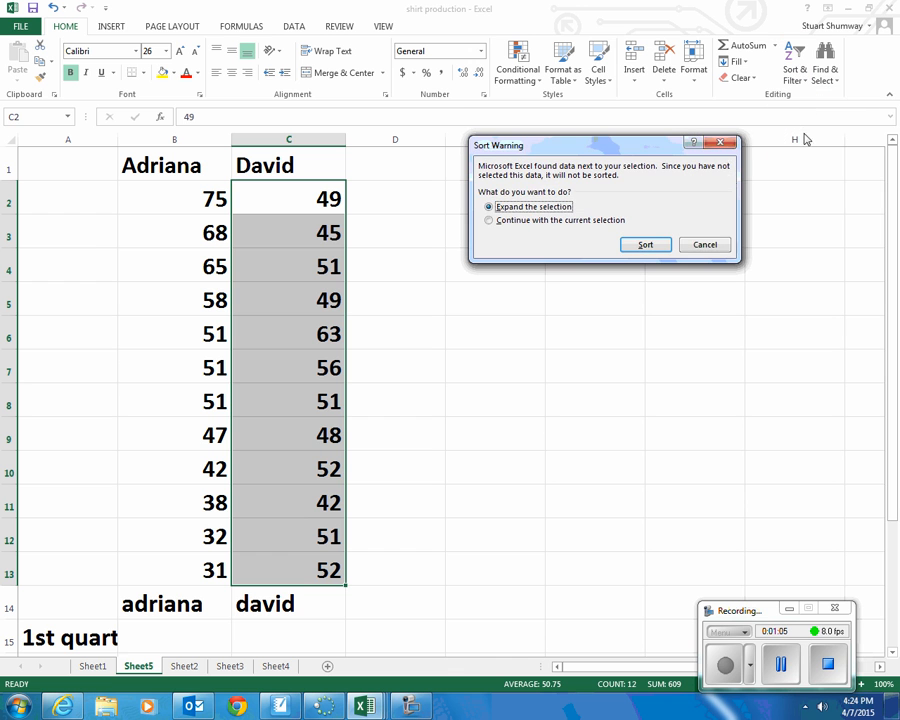
{"action": "left_click", "coordinate": [489, 221]}
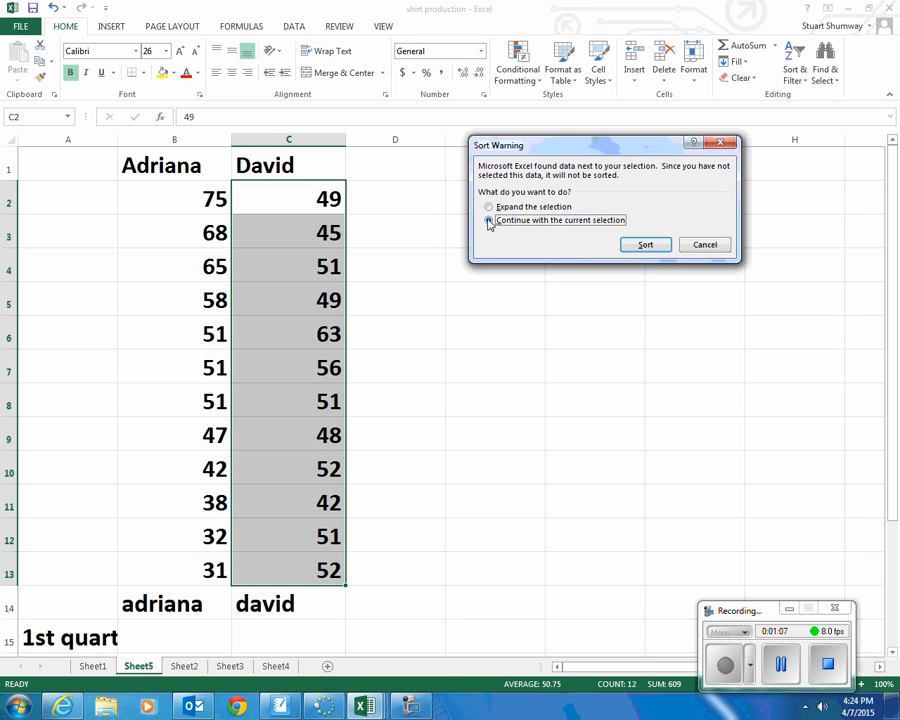
{"action": "left_click", "coordinate": [652, 245]}
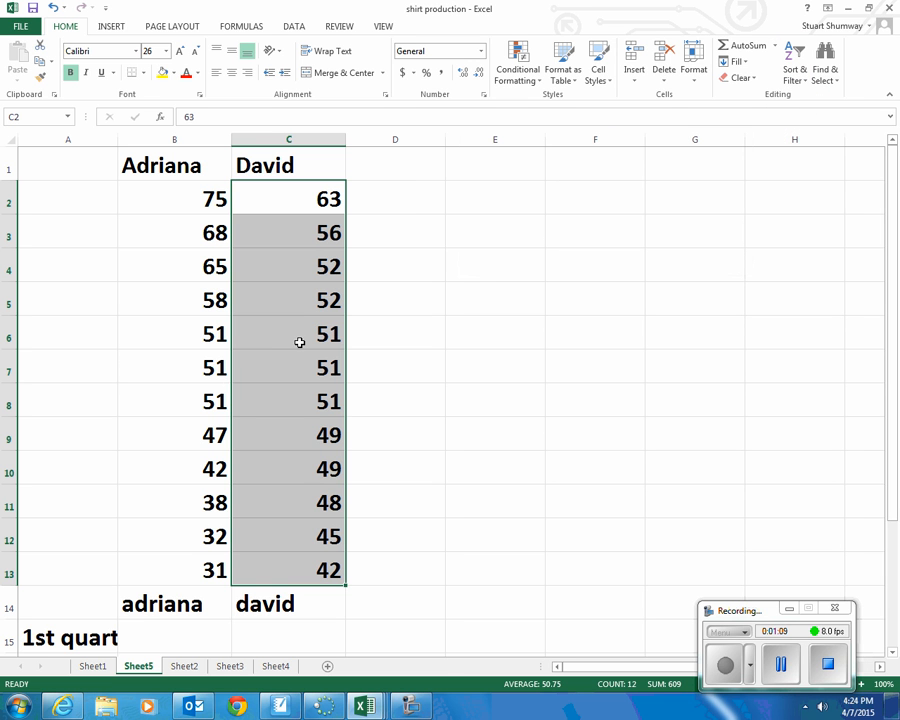
- Fill in the 1st quartile row with 40 in B15 and 48.5 in C15
{"action": "scroll", "coordinate": [161, 538], "scroll_direction": "down", "scroll_amount": 2}
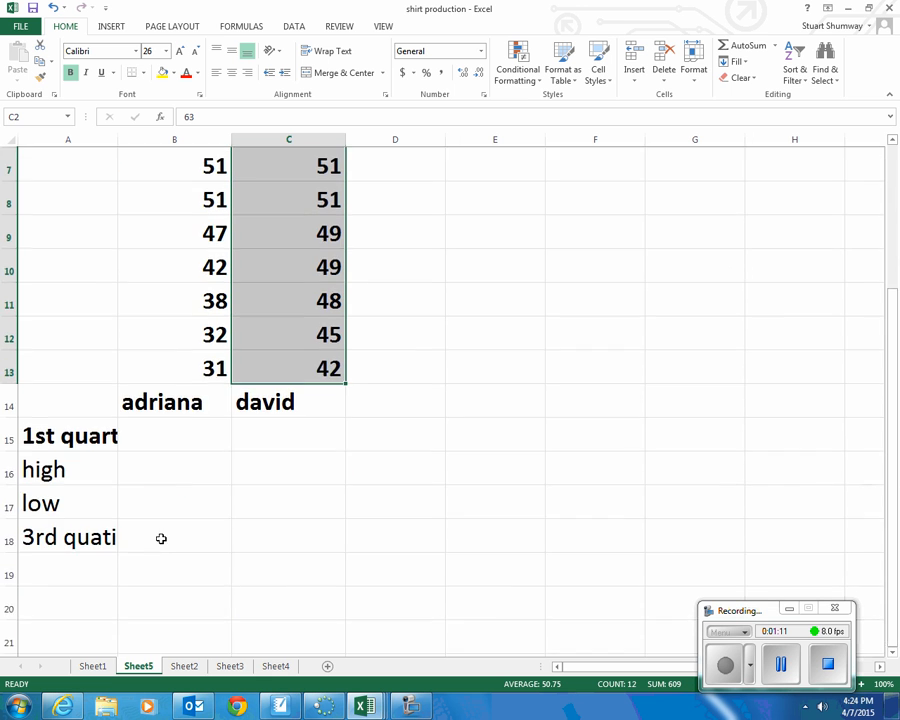
{"action": "scroll", "coordinate": [161, 538], "scroll_direction": "up", "scroll_amount": 2}
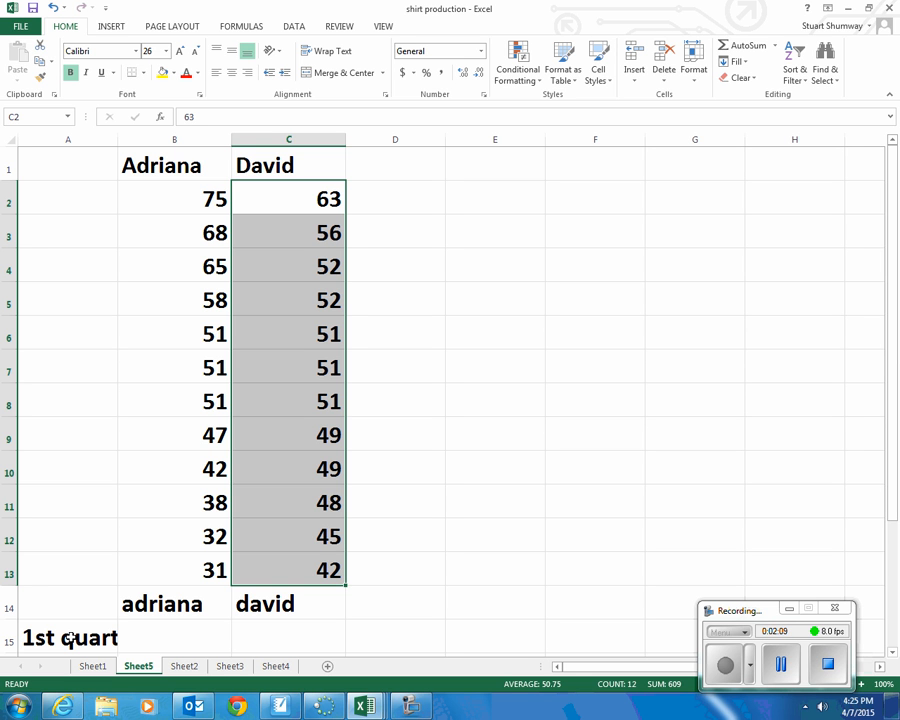
{"action": "left_click", "coordinate": [171, 641]}
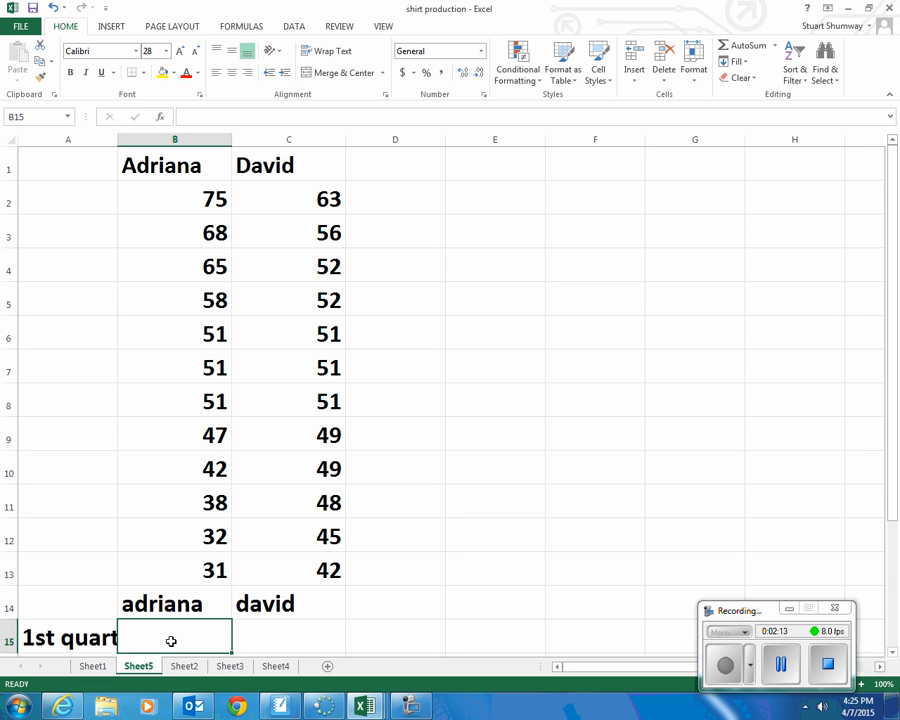
{"action": "type", "text": "40"}
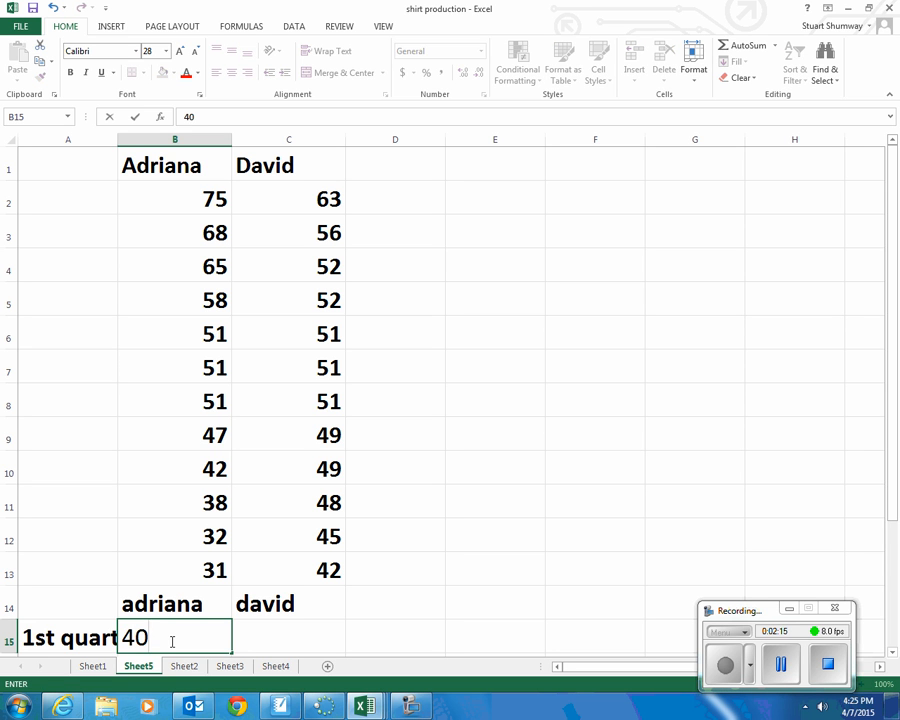
{"action": "key", "text": "Return"}
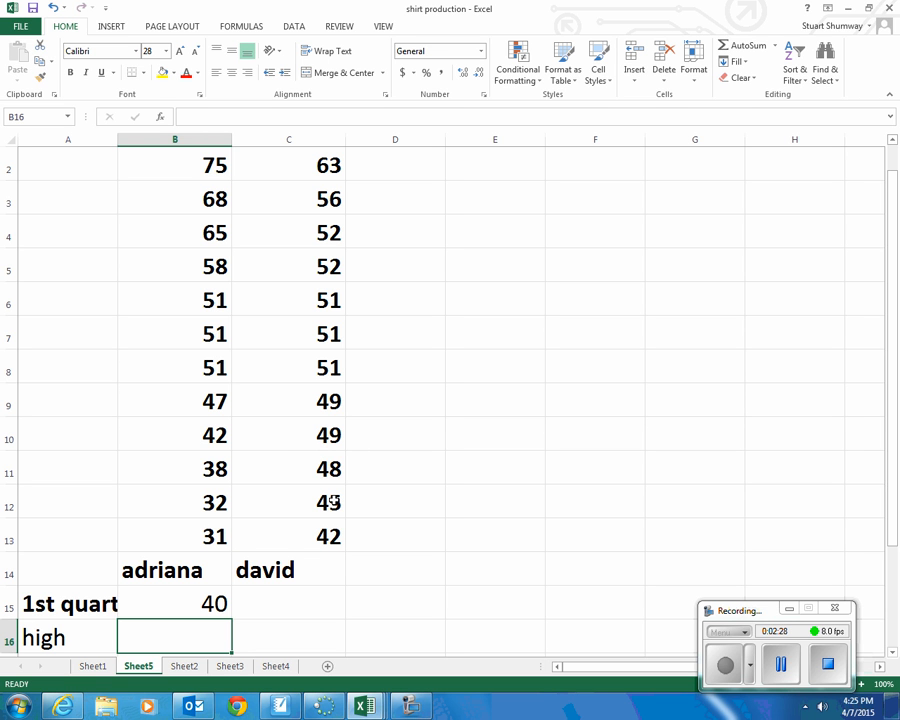
{"action": "left_click", "coordinate": [294, 602]}
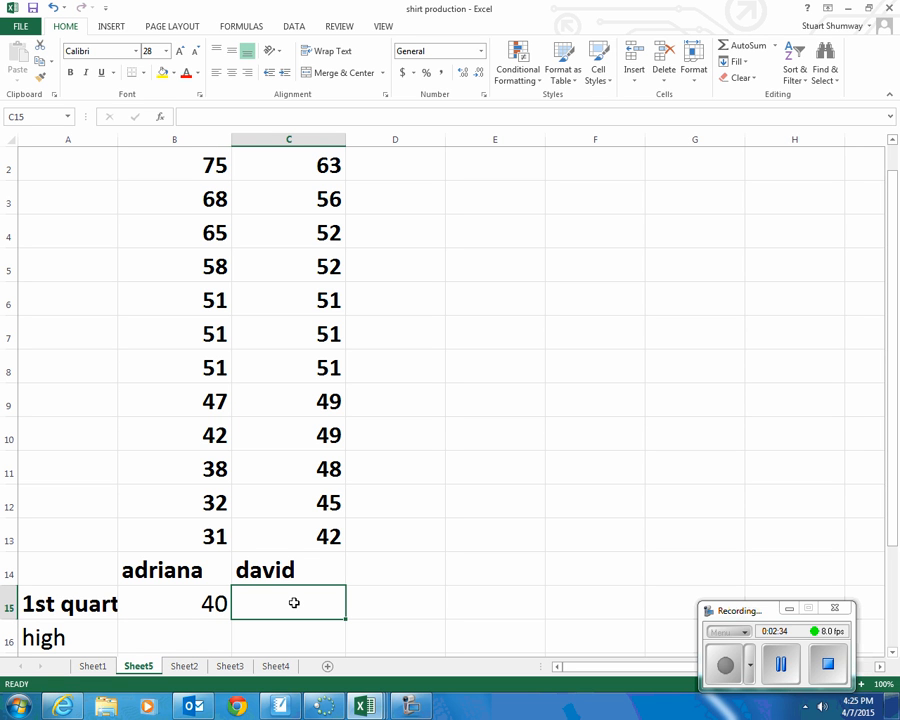
{"action": "type", "text": "48."}
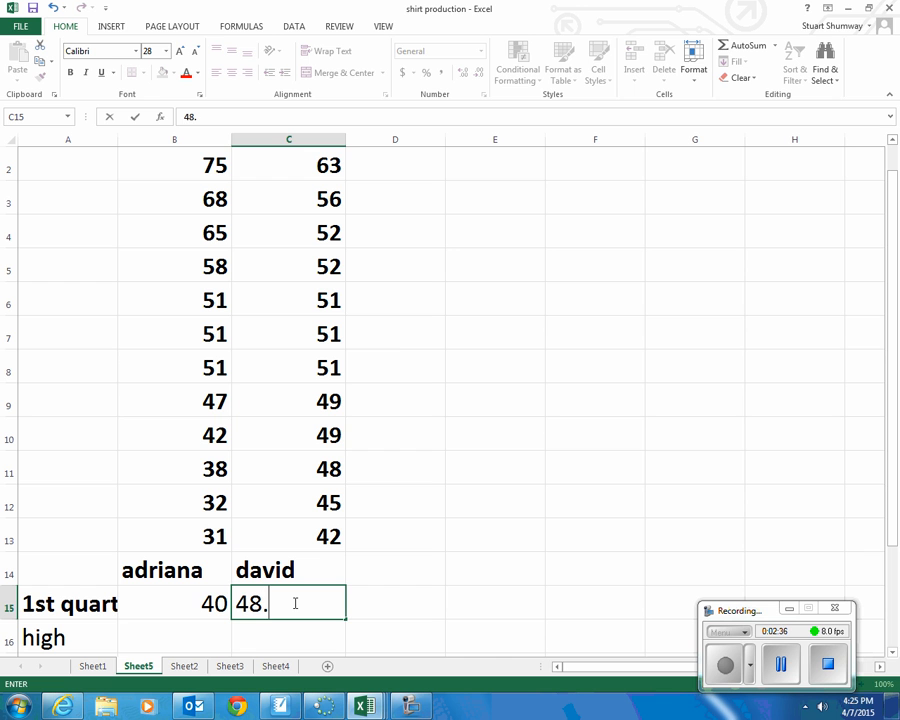
{"action": "type", "text": "5"}
- Fill in the high row with 75 in B16 and 63 in C16
{"action": "left_click", "coordinate": [193, 636]}
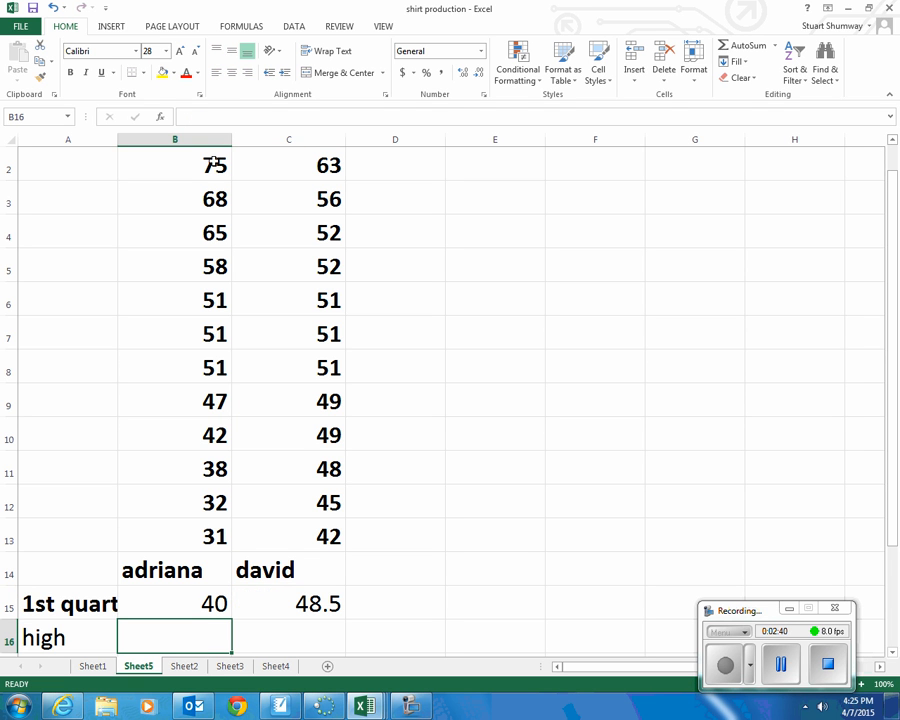
{"action": "type", "text": "7"}
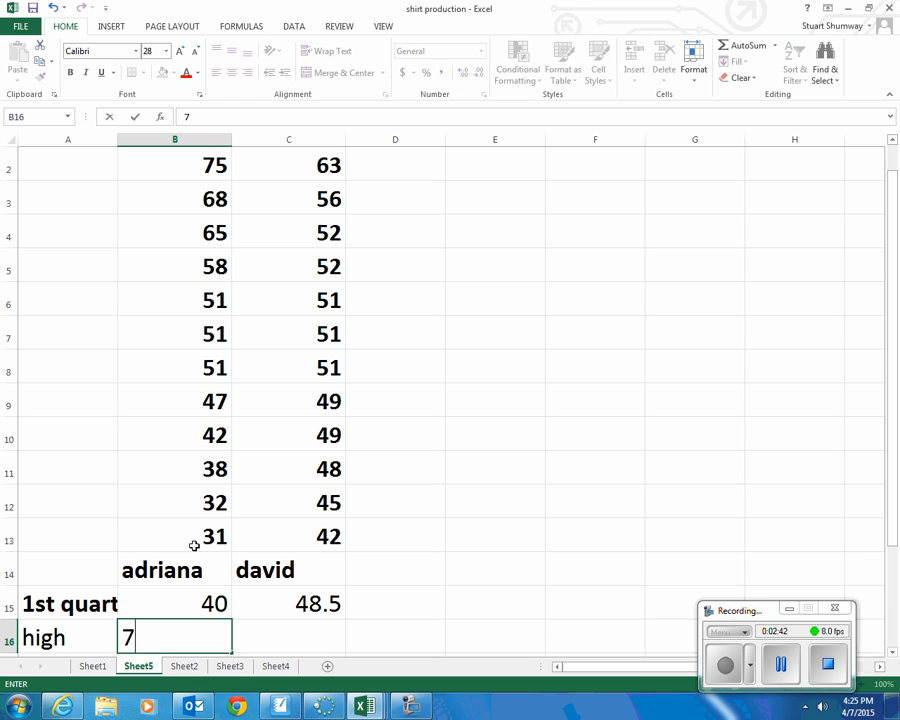
{"action": "type", "text": "5"}
{"action": "left_click", "coordinate": [306, 628]}
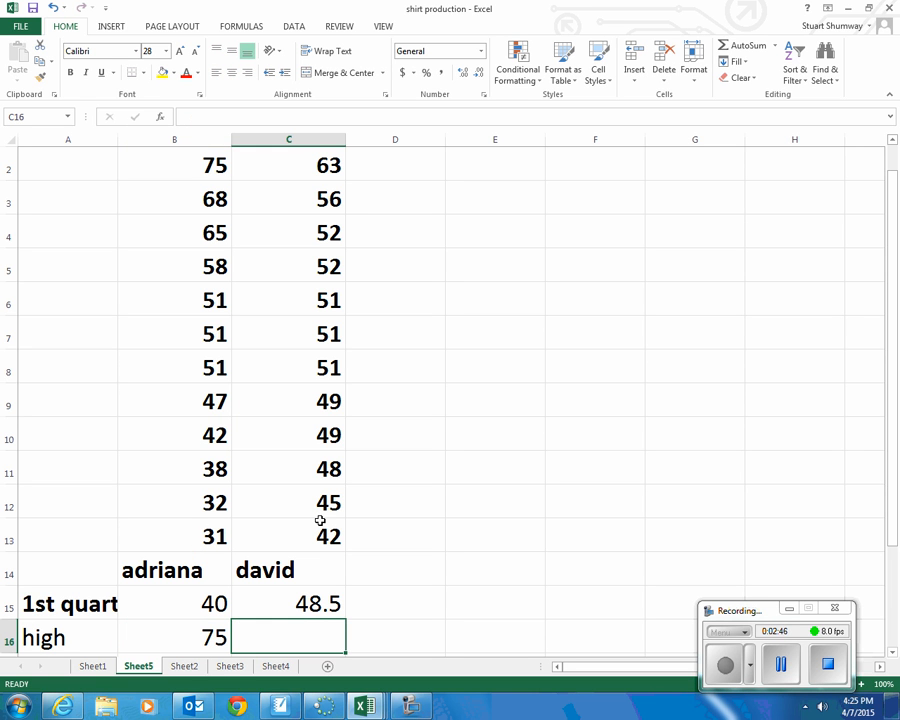
{"action": "type", "text": "63"}
{"action": "key", "text": "Return"}
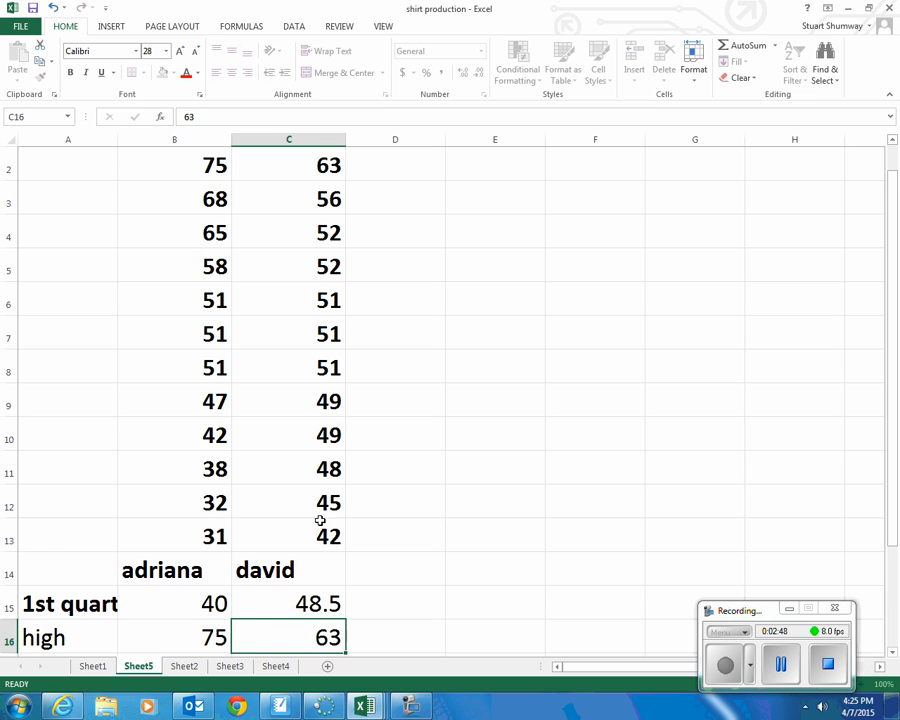
- Fill in the low row with 31 in B17 and 42 in C17
{"action": "left_click", "coordinate": [167, 633]}
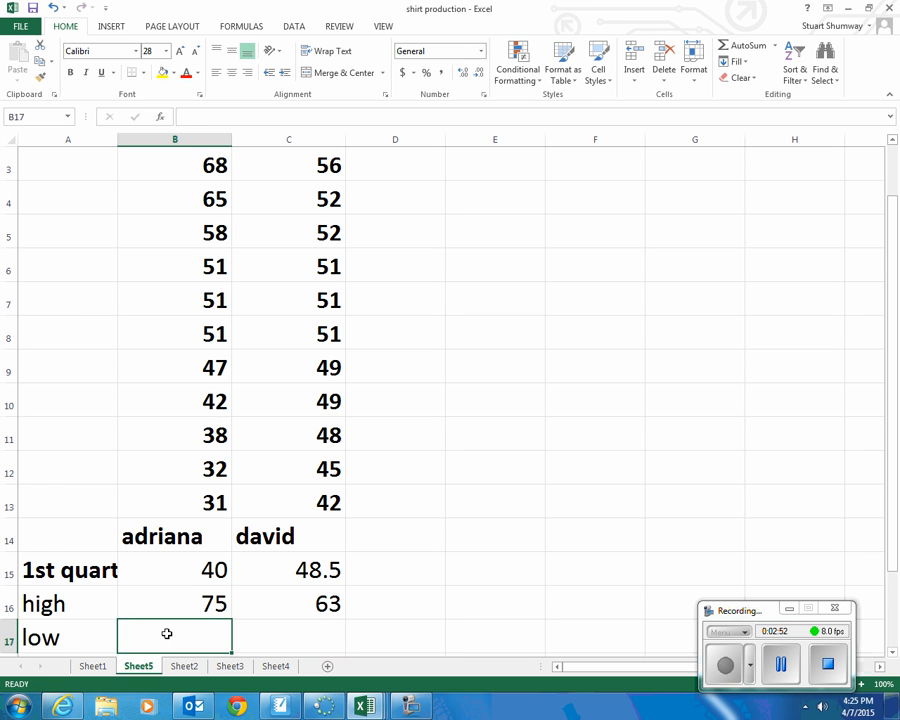
{"action": "type", "text": "31"}
{"action": "left_click", "coordinate": [300, 639]}
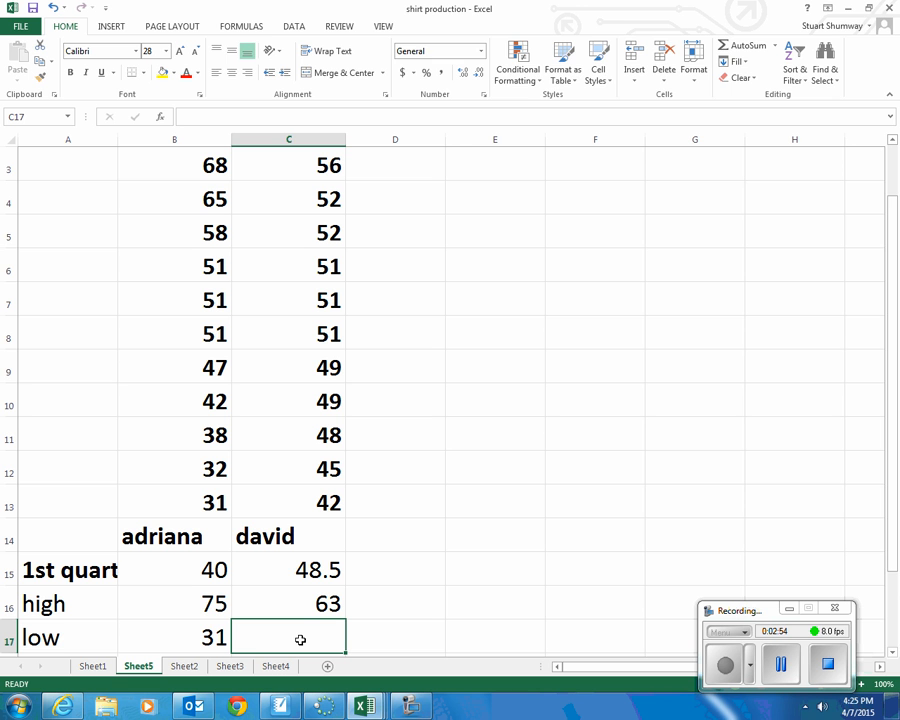
{"action": "type", "text": "42"}
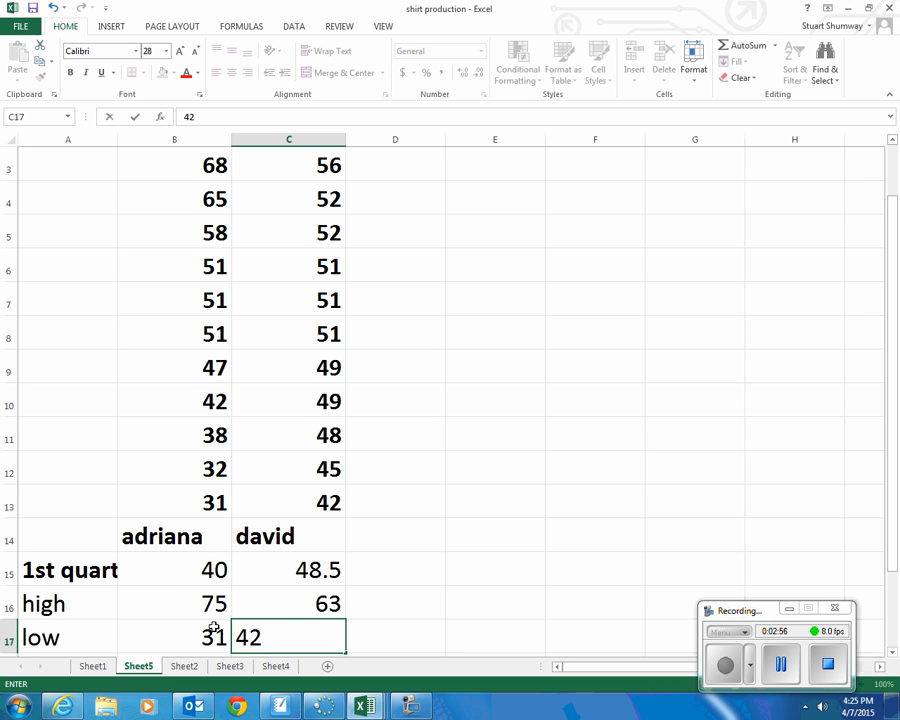
{"action": "scroll", "coordinate": [206, 603], "scroll_direction": "down", "scroll_amount": 1}
{"action": "left_click", "coordinate": [197, 570]}
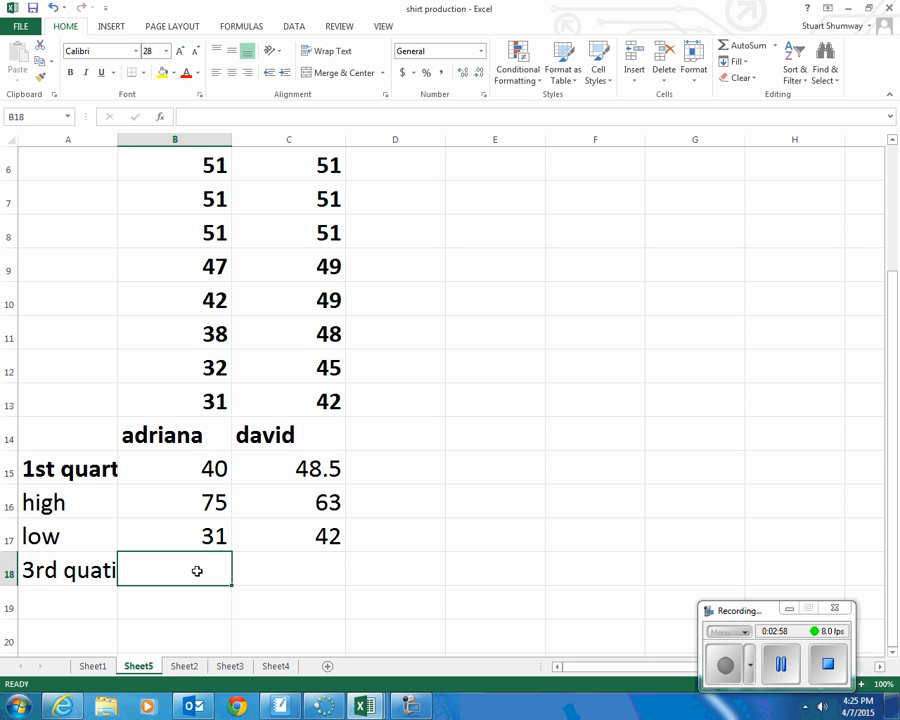
- Add the third and fourth highest values of column B in cell E4 with the formula =58+65
{"action": "scroll", "coordinate": [215, 510], "scroll_direction": "up", "scroll_amount": 2}
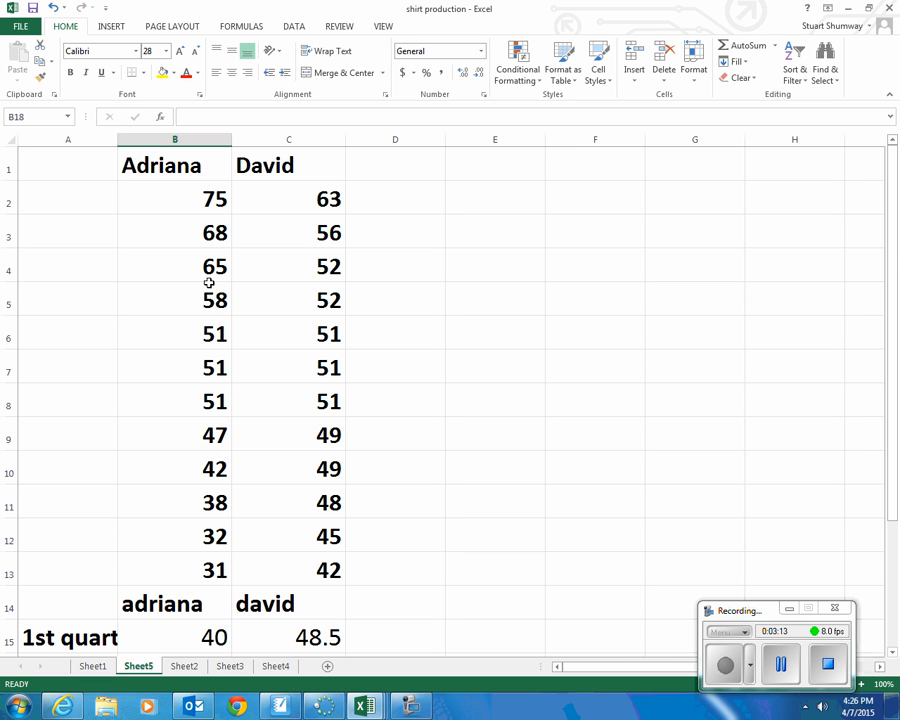
{"action": "left_click", "coordinate": [500, 257]}
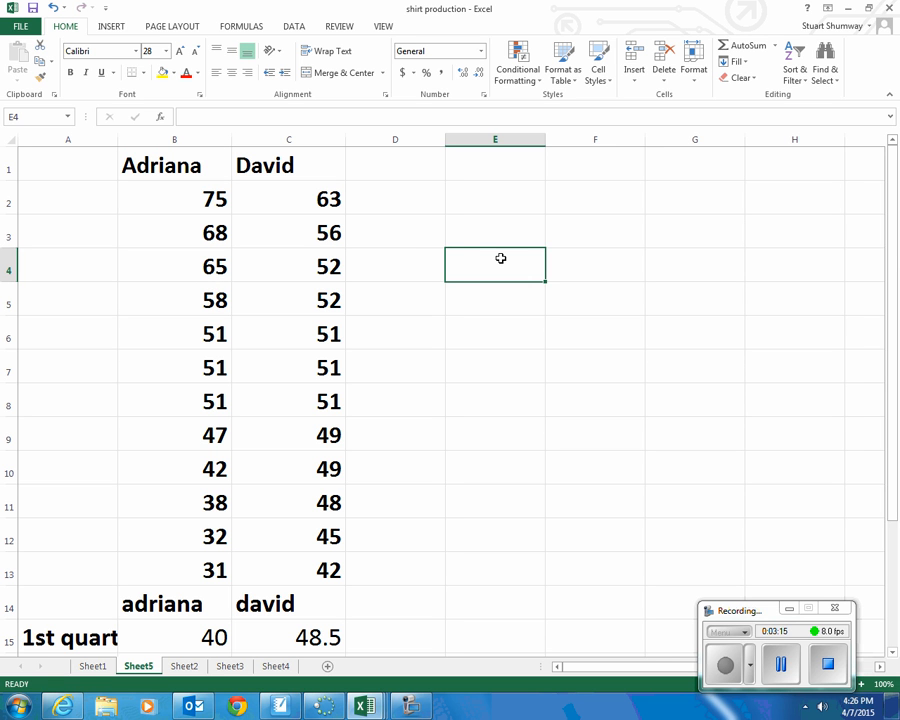
{"action": "type", "text": "=58"}
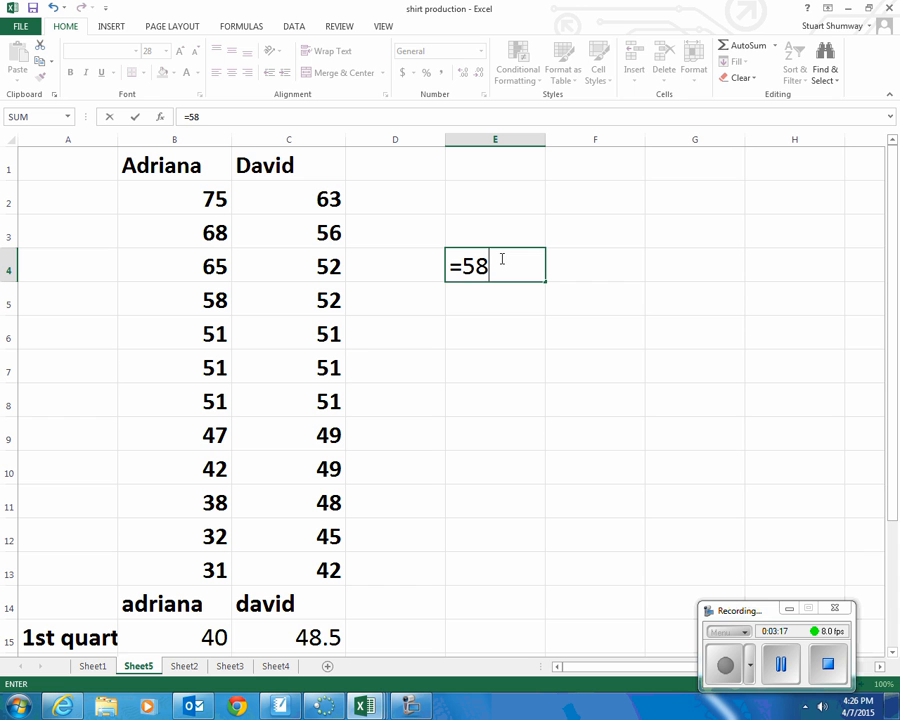
{"action": "type", "text": "+65"}
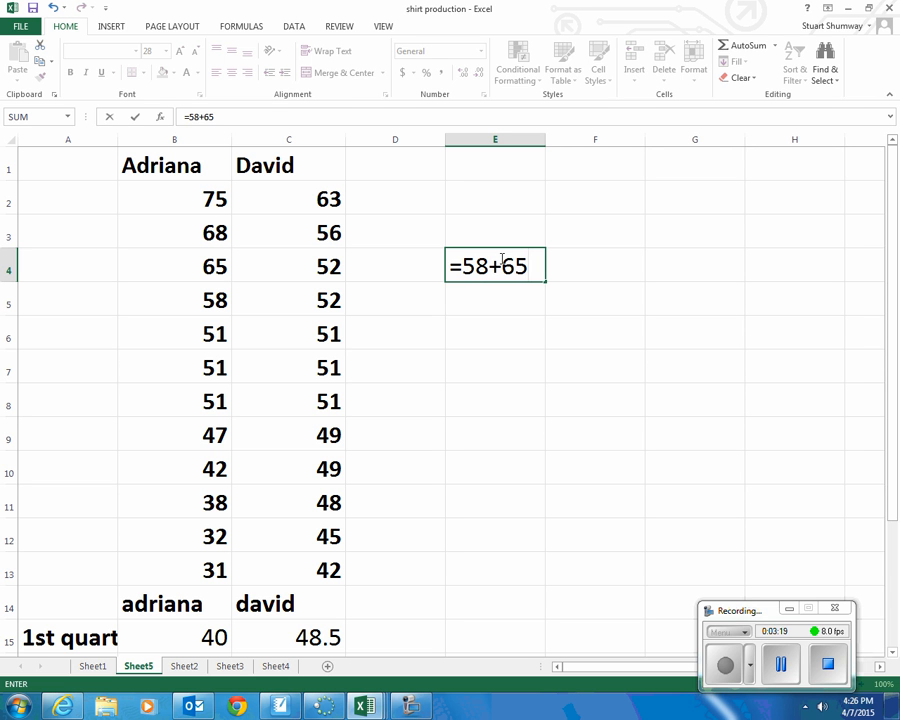
{"action": "key", "text": "Return"}
- Halve the sum from E4 in cell E5 with the formula =e4/2
{"action": "type", "text": "="}
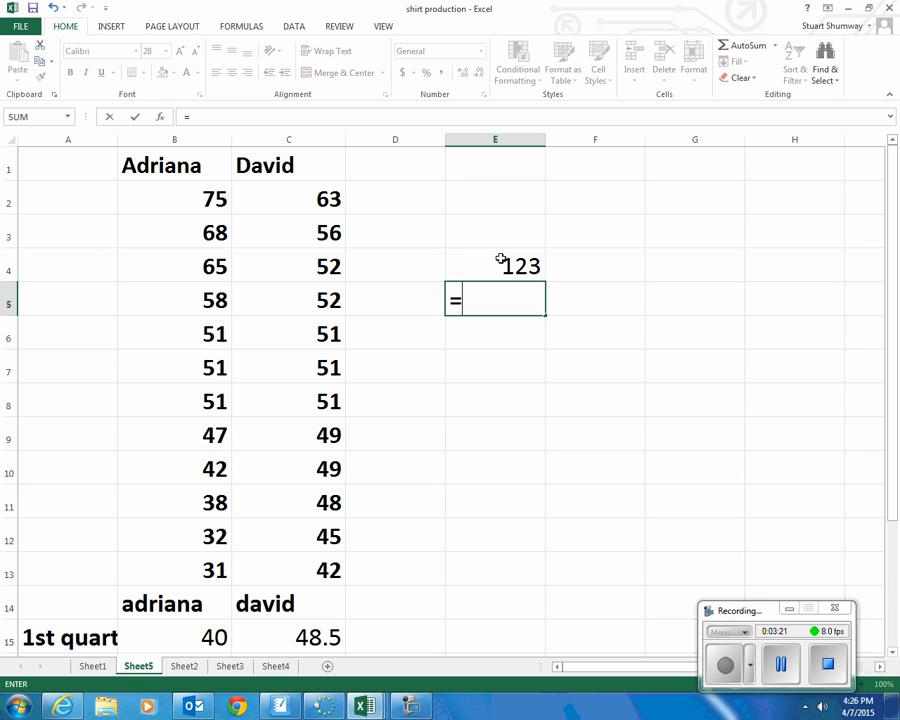
{"action": "type", "text": "e"}
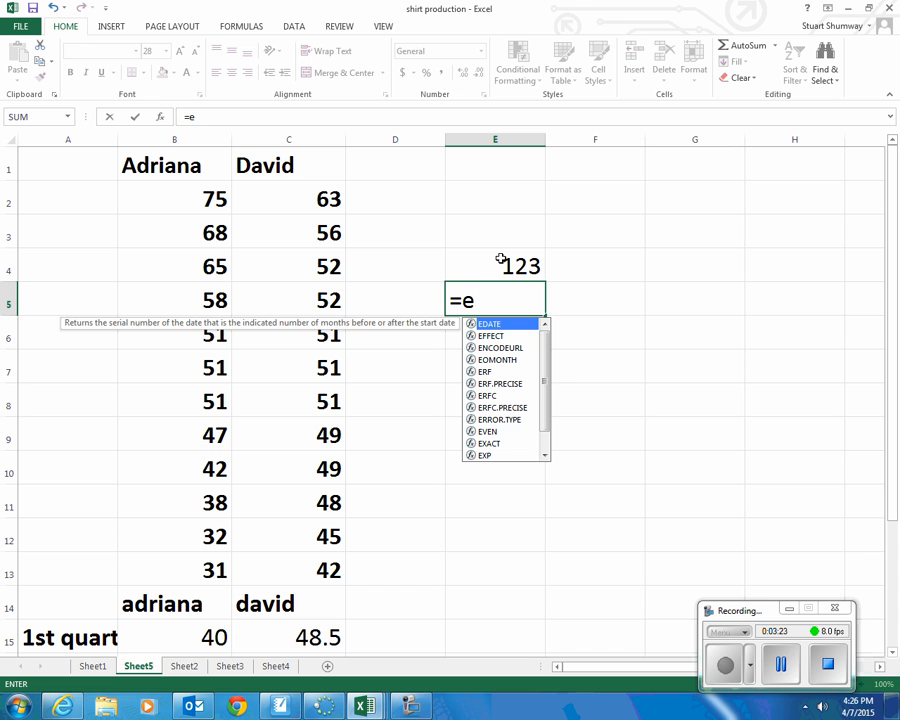
{"action": "type", "text": "4./"}
{"action": "key", "text": "BackSpace"}
{"action": "key", "text": "BackSpace"}
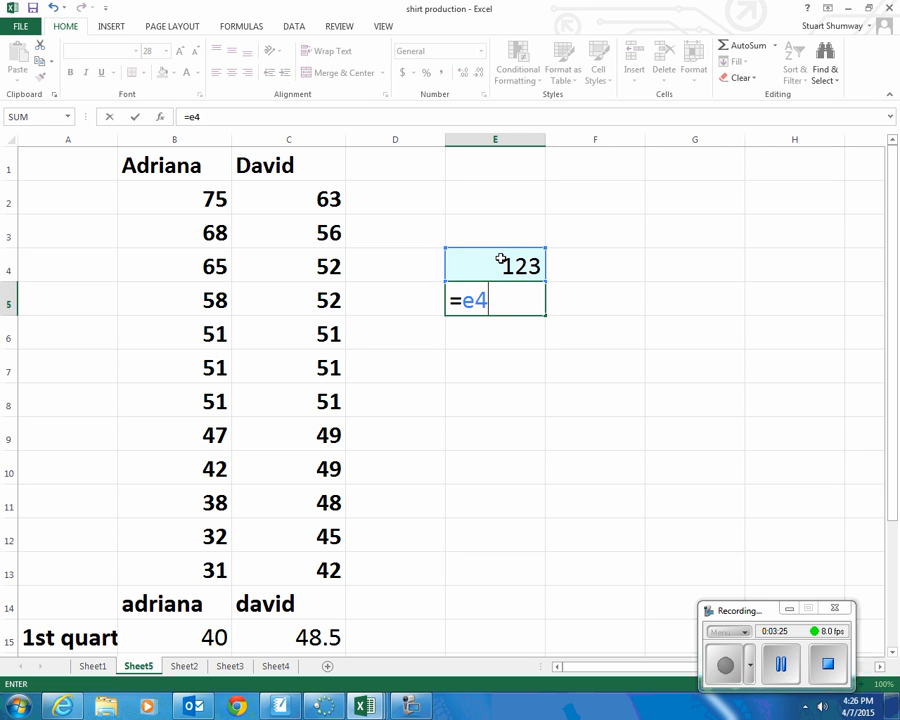
{"action": "type", "text": ".2"}
{"action": "key", "text": "Return"}
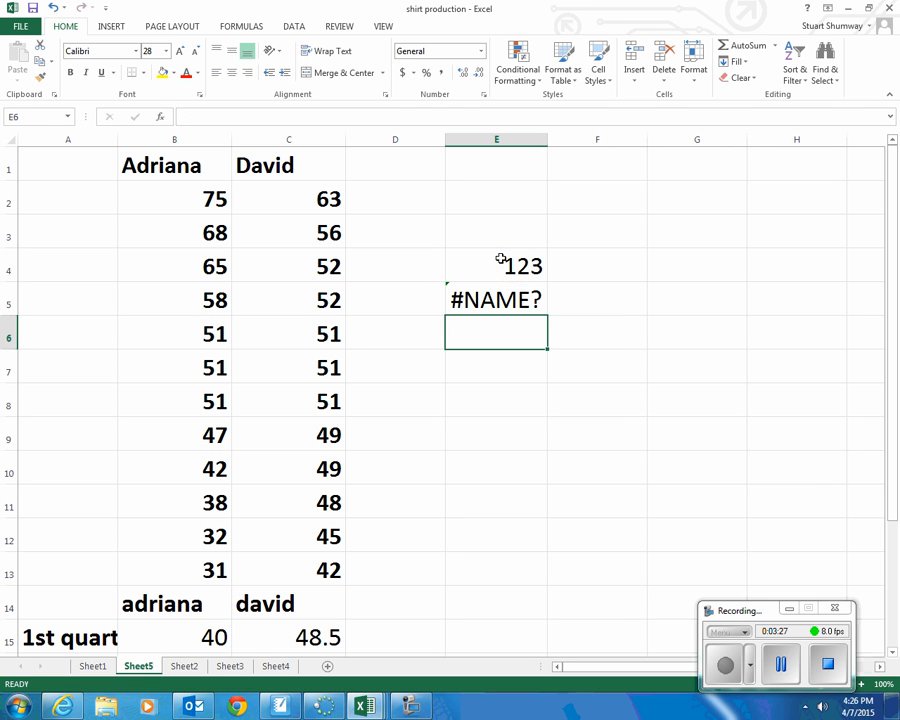
{"action": "left_click", "coordinate": [514, 297]}
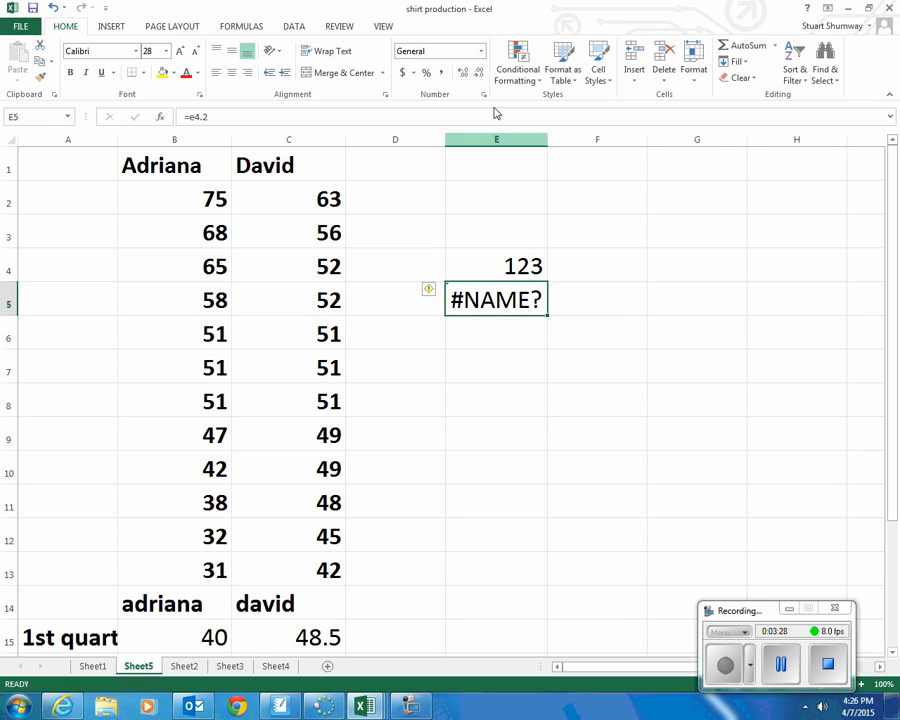
{"action": "left_click", "coordinate": [204, 117]}
{"action": "key", "text": "BackSpace"}
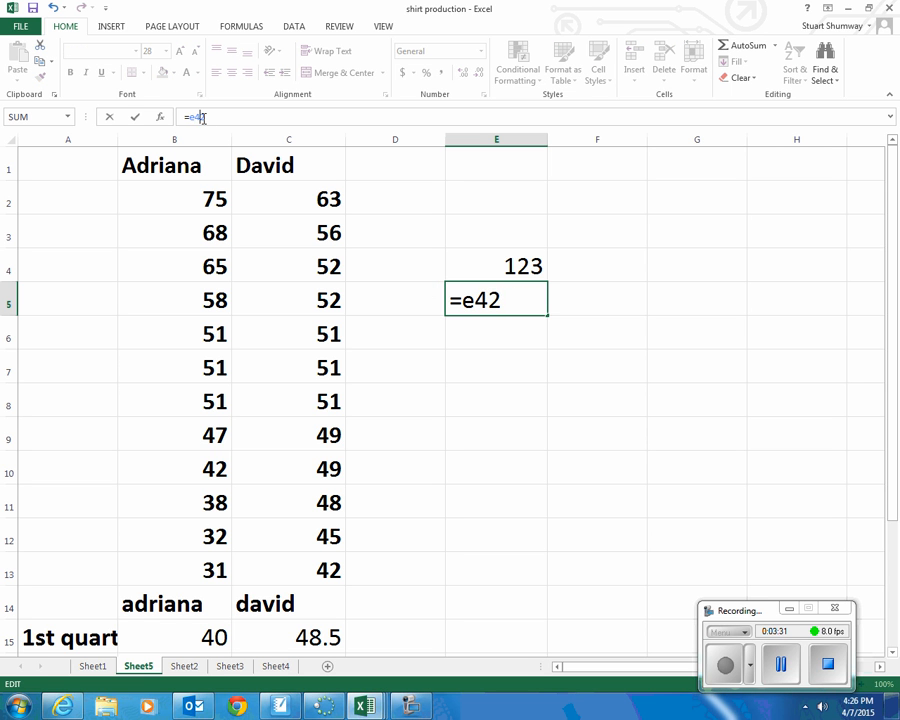
{"action": "type", "text": "/"}
{"action": "key", "text": "Return"}
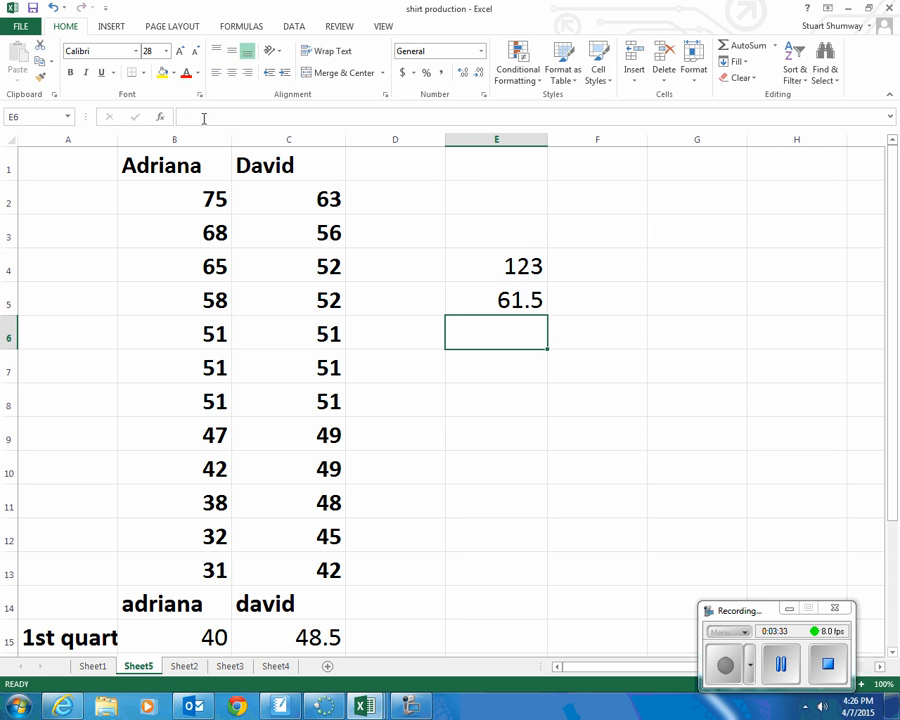
- Fill in the 3rd quartile row with 61.5 in B18 and 52 in C18
{"action": "scroll", "coordinate": [189, 595], "scroll_direction": "down", "scroll_amount": 1}
{"action": "left_click", "coordinate": [200, 633]}
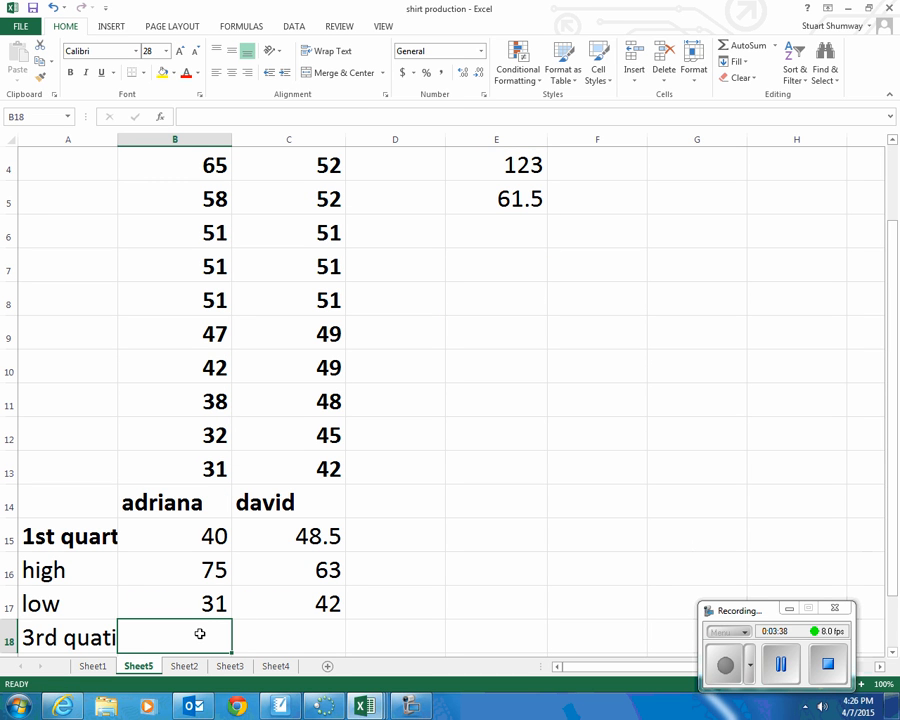
{"action": "type", "text": "61.5"}
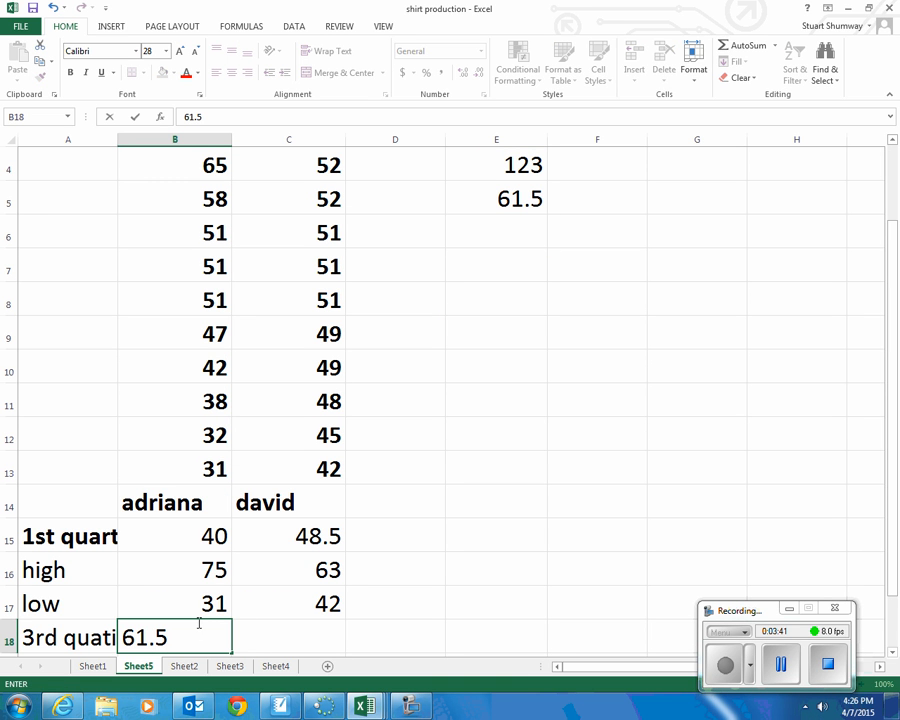
{"action": "left_click", "coordinate": [307, 640]}
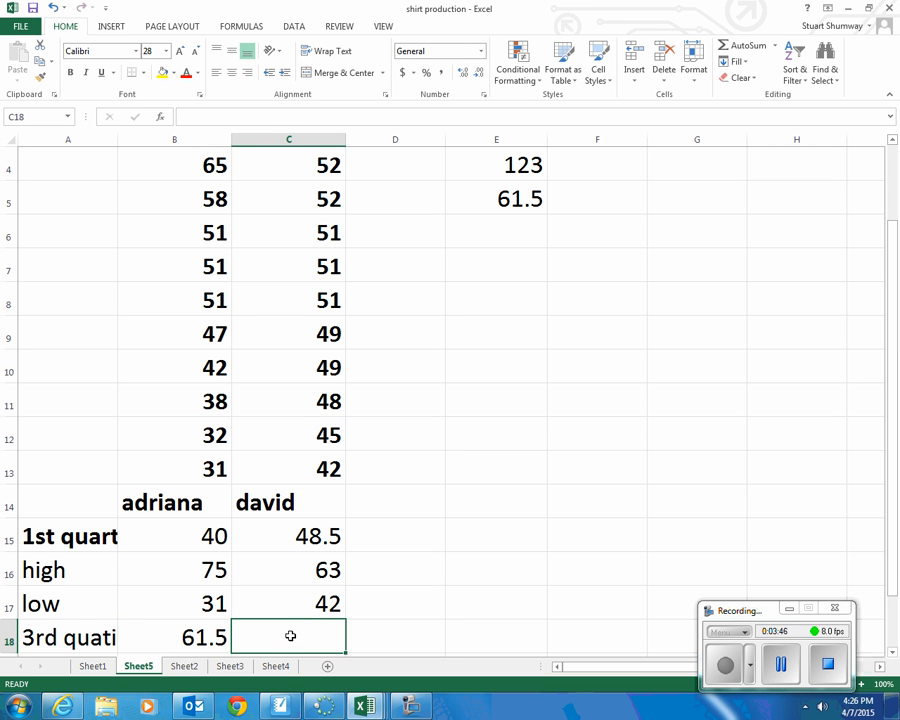
{"action": "scroll", "coordinate": [305, 590], "scroll_direction": "up", "scroll_amount": 1}
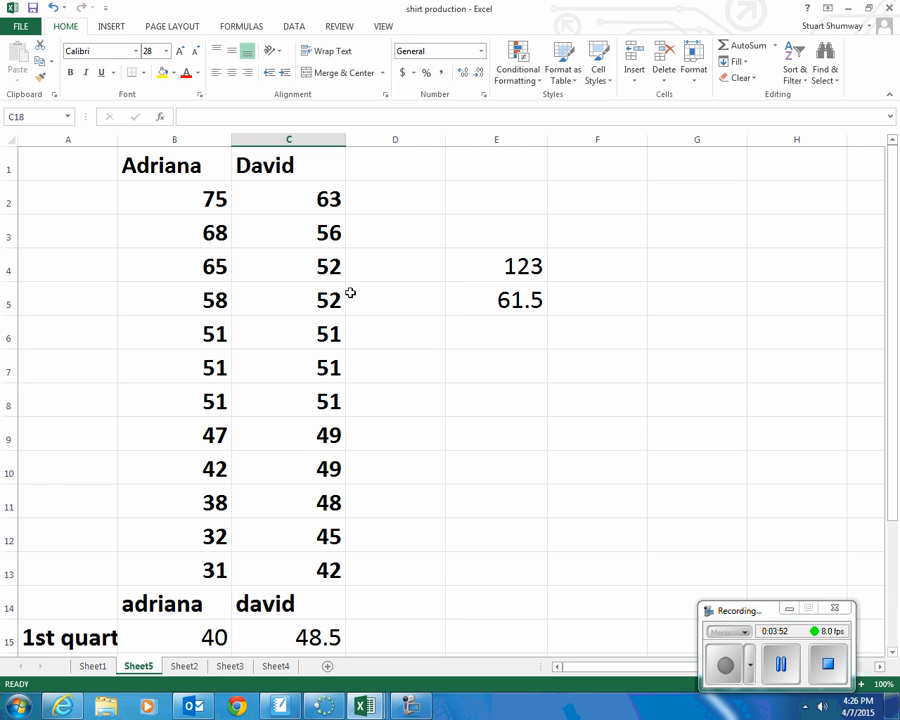
{"action": "scroll", "coordinate": [318, 398], "scroll_direction": "down", "scroll_amount": 2}
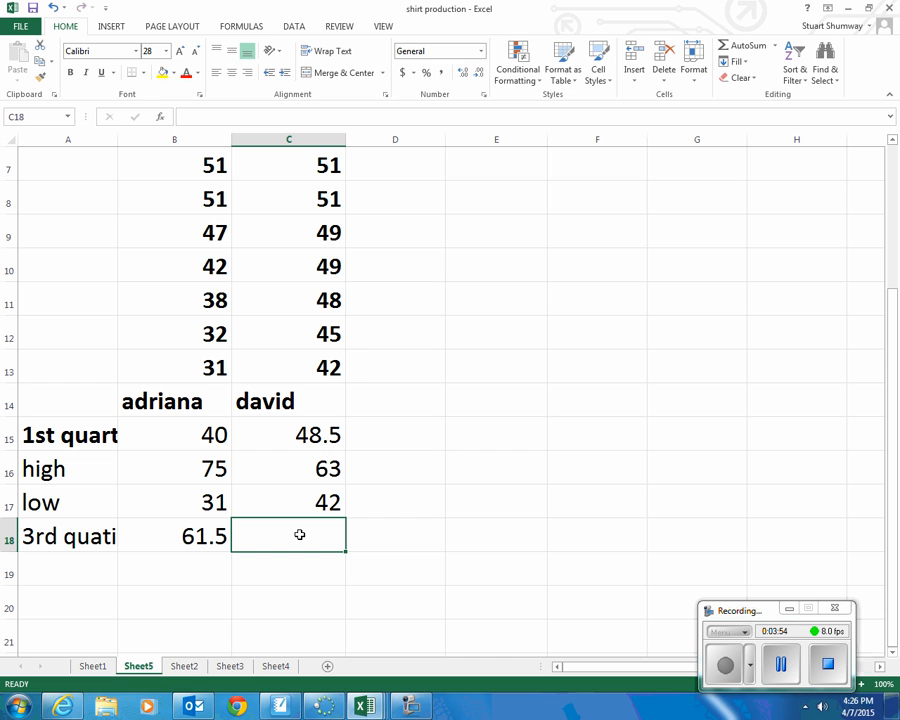
{"action": "type", "text": "52"}
{"action": "key", "text": "Return"}
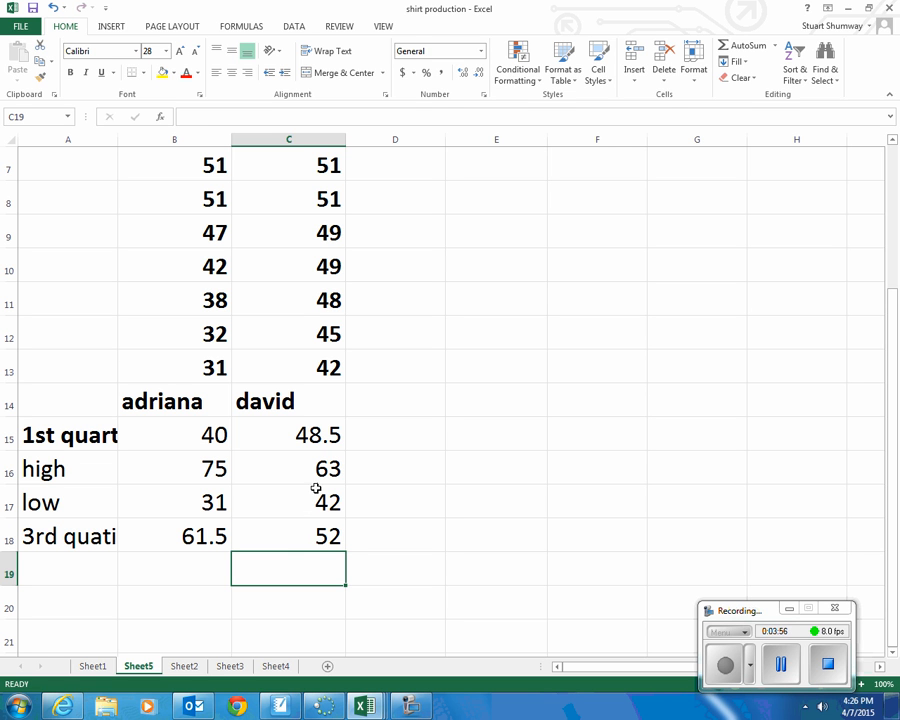
- Replace the summary headings with dates, entering 4/7/2015 in B14 and 4/8/15 in C14
{"action": "left_click", "coordinate": [157, 401]}
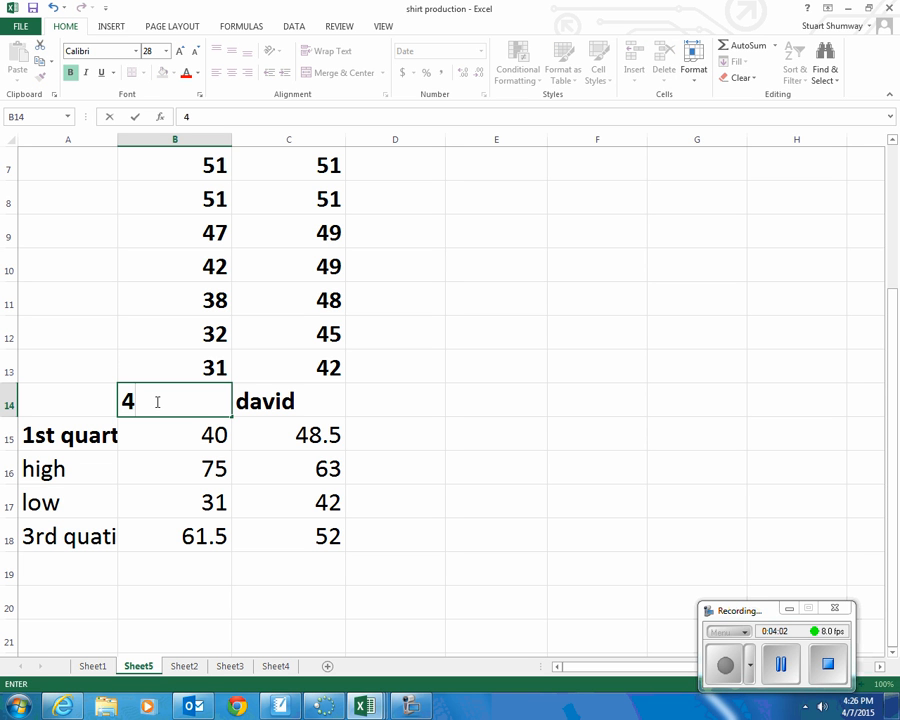
{"action": "type", "text": "/7/2015"}
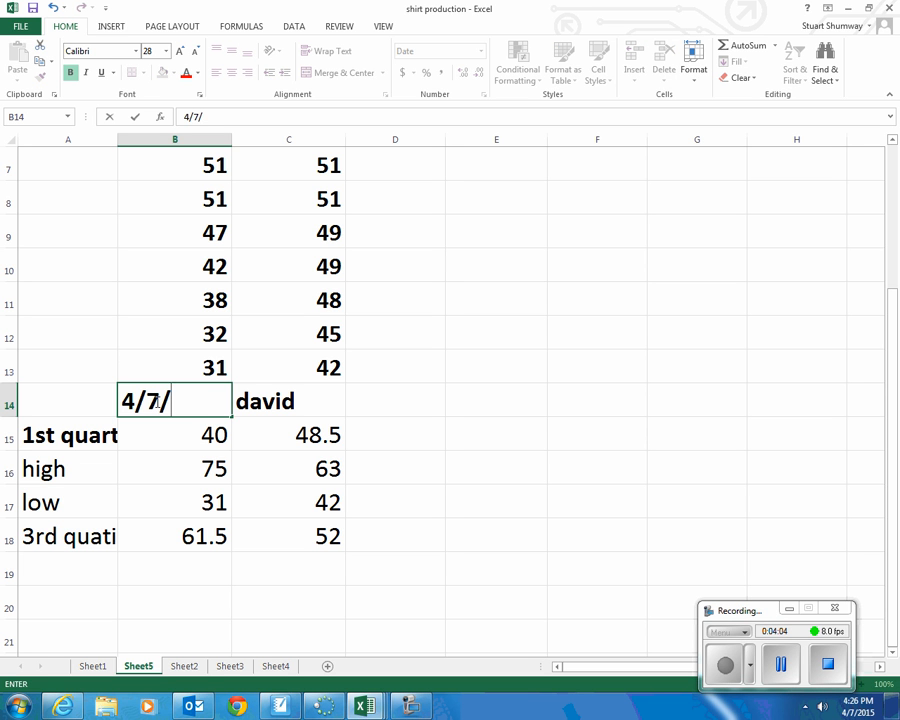
{"action": "key", "text": "Return"}
{"action": "left_click", "coordinate": [284, 402]}
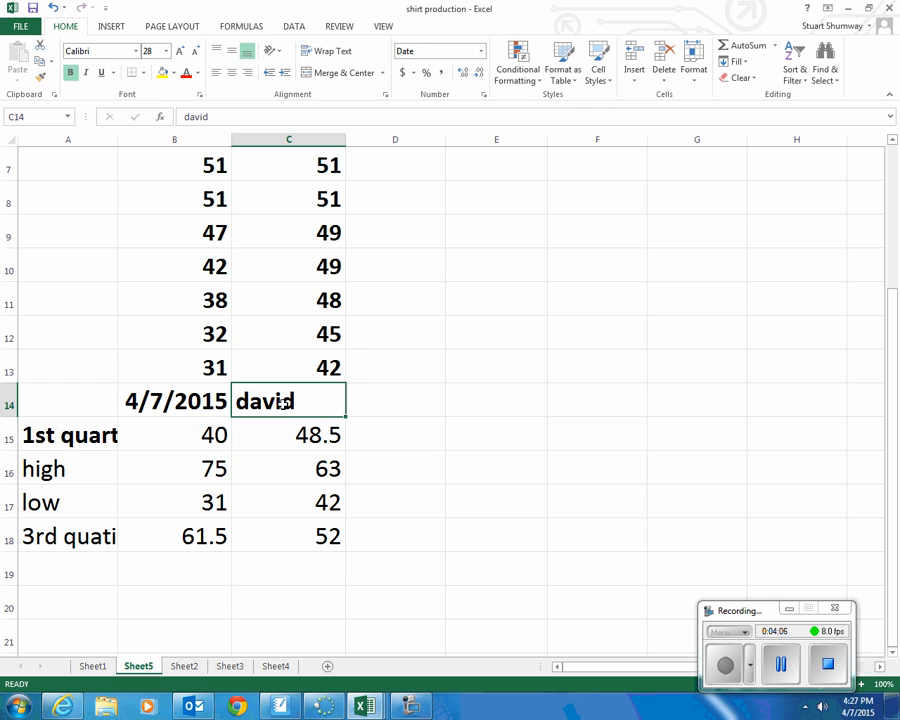
{"action": "type", "text": "4/"}
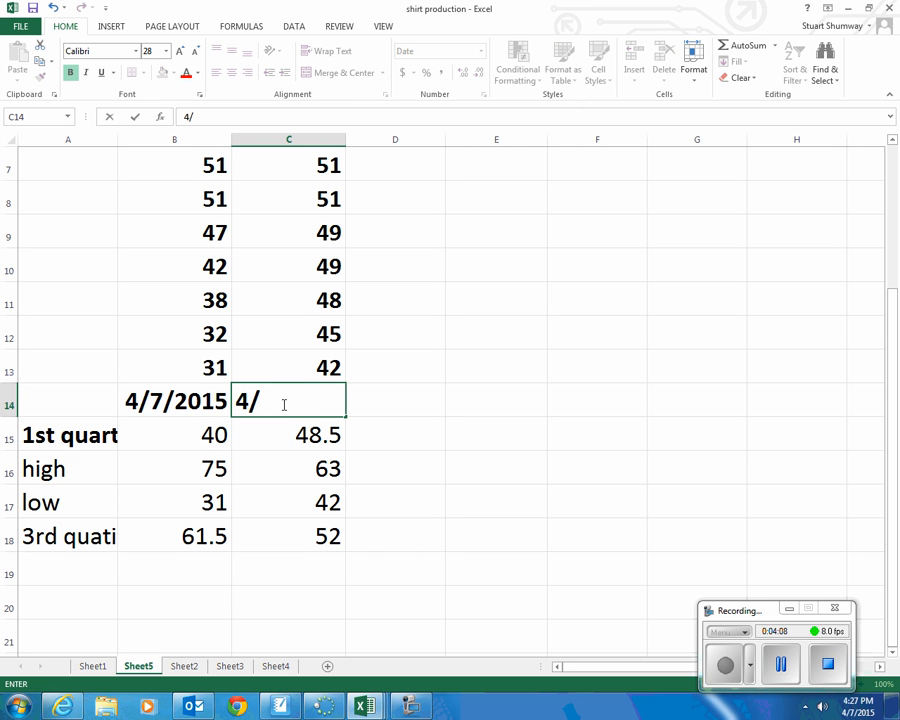
{"action": "type", "text": "7"}
{"action": "key", "text": "BackSpace"}
{"action": "type", "text": "8/15"}
{"action": "key", "text": "Return"}
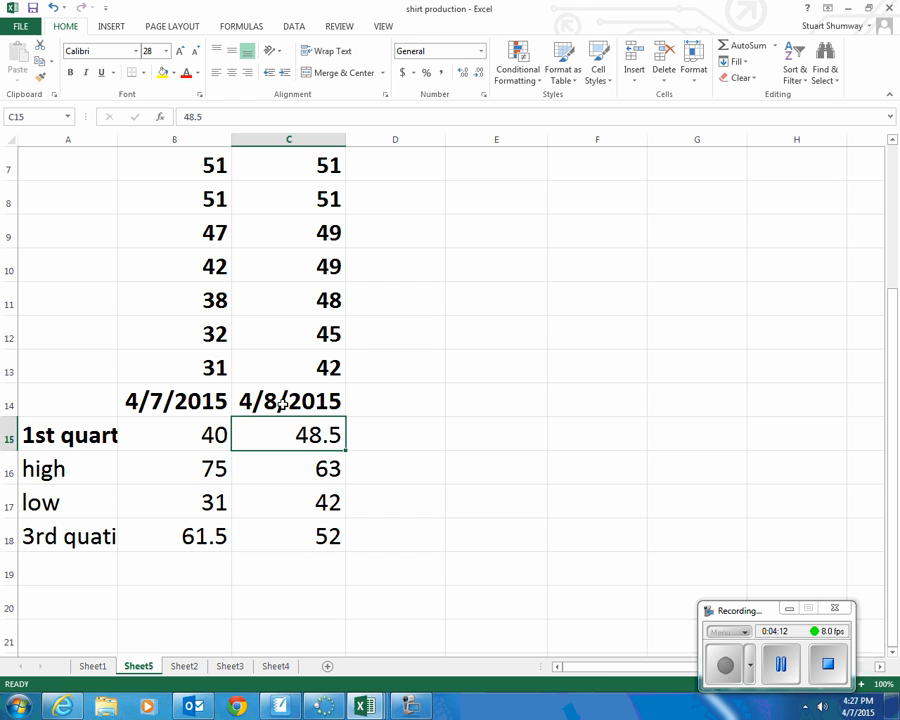
- Insert an Open-High-Low-Close stock chart from the summary range B14:C18
{"action": "left_click_drag", "start_coordinate": [160, 401], "coordinate": [305, 540]}
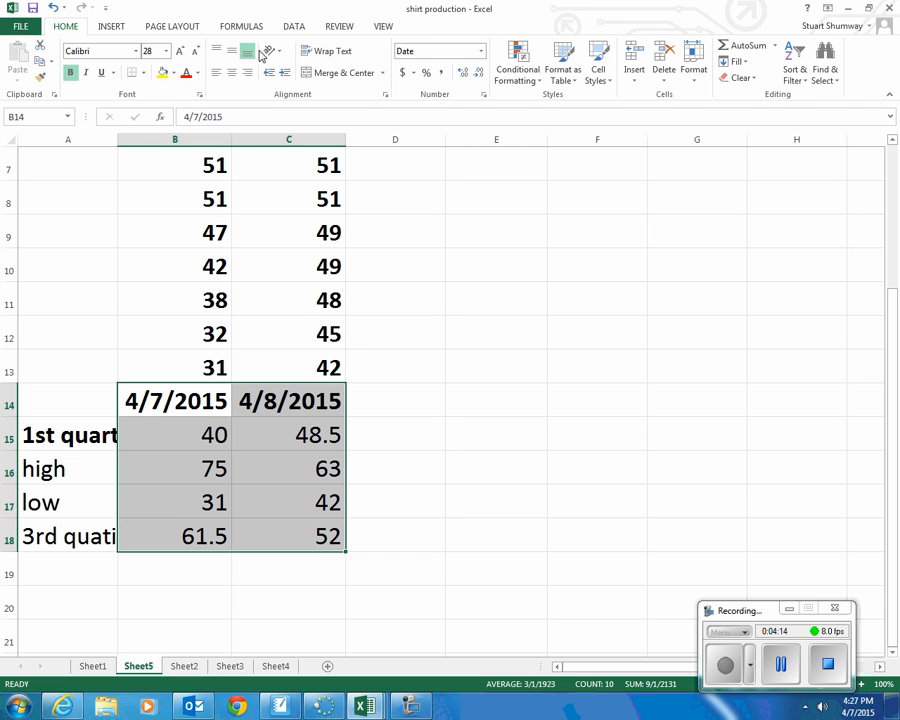
{"action": "left_click", "coordinate": [112, 25]}
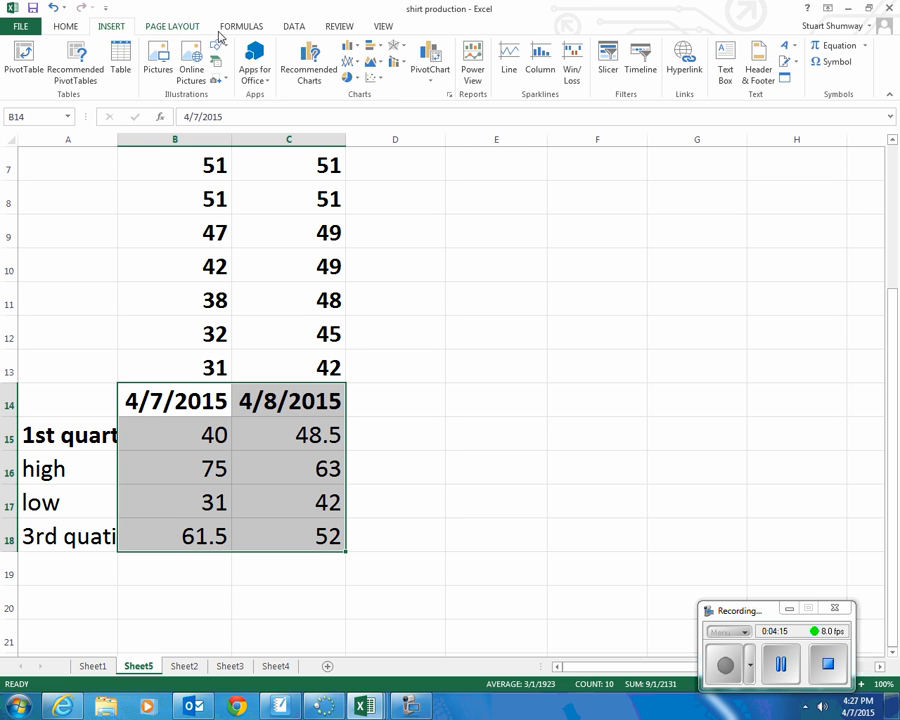
{"action": "left_click", "coordinate": [397, 50]}
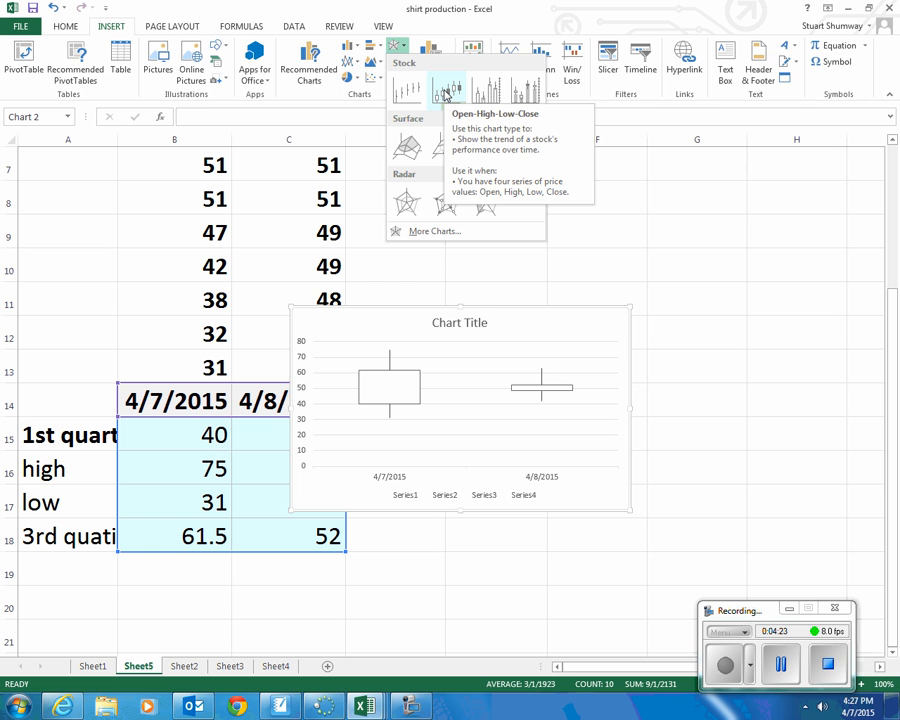
{"action": "left_click", "coordinate": [446, 93]}
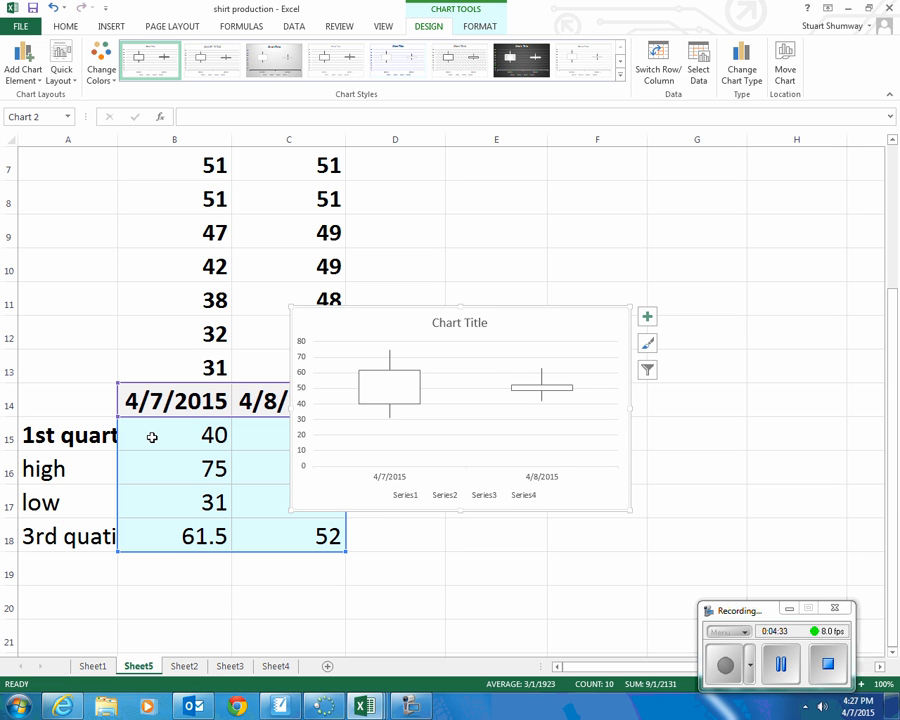
- Replace the date headings in B14 and C14 with the two workers' first names from the column headings in row 1
{"action": "left_click", "coordinate": [168, 401]}
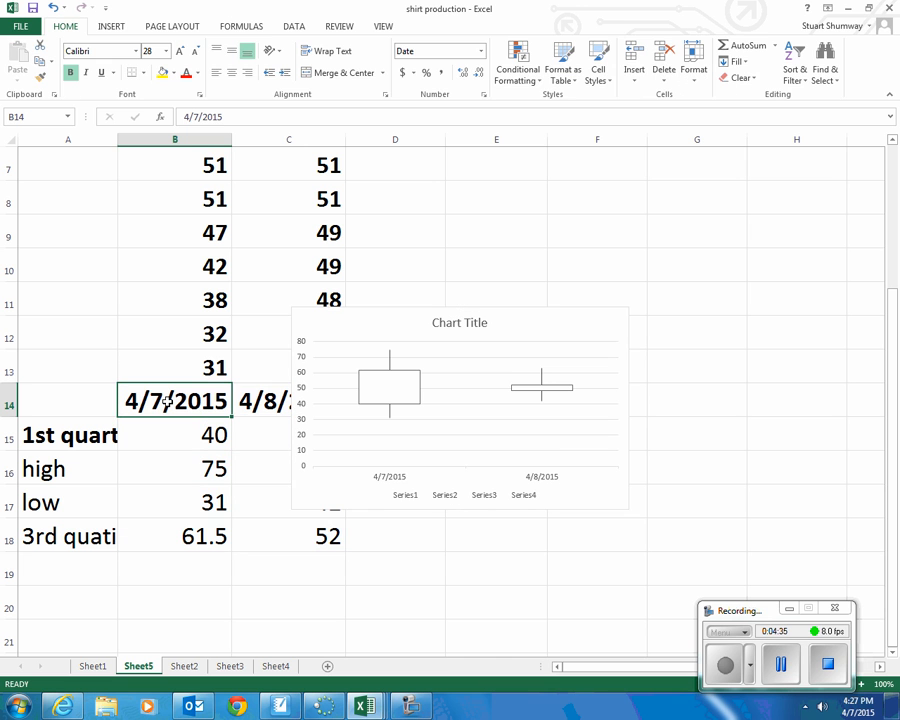
{"action": "type", "text": "Adriana"}
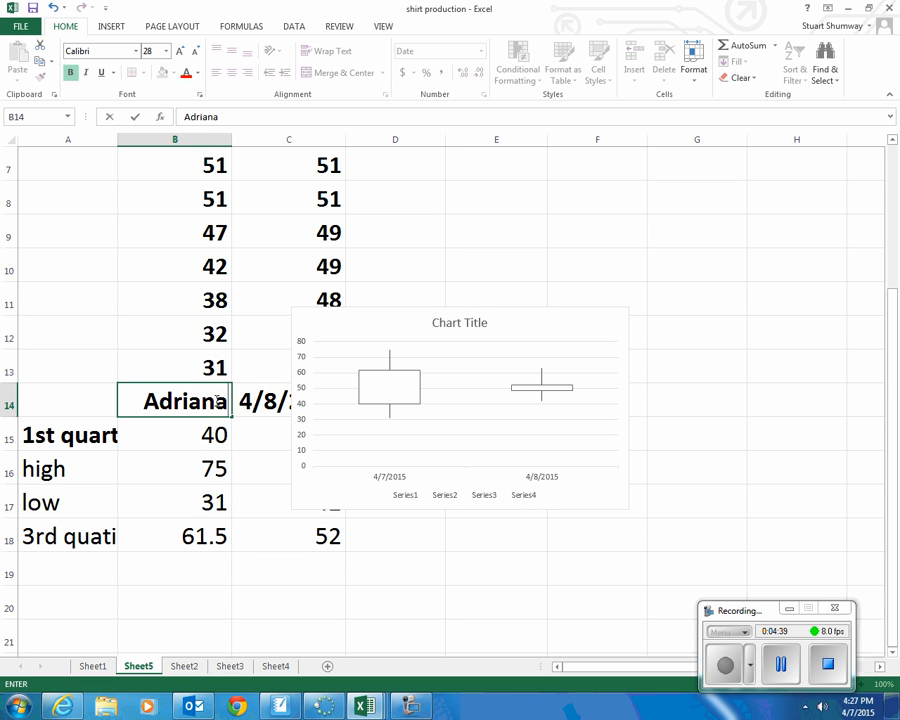
{"action": "left_click", "coordinate": [266, 401]}
{"action": "type", "text": "David"}
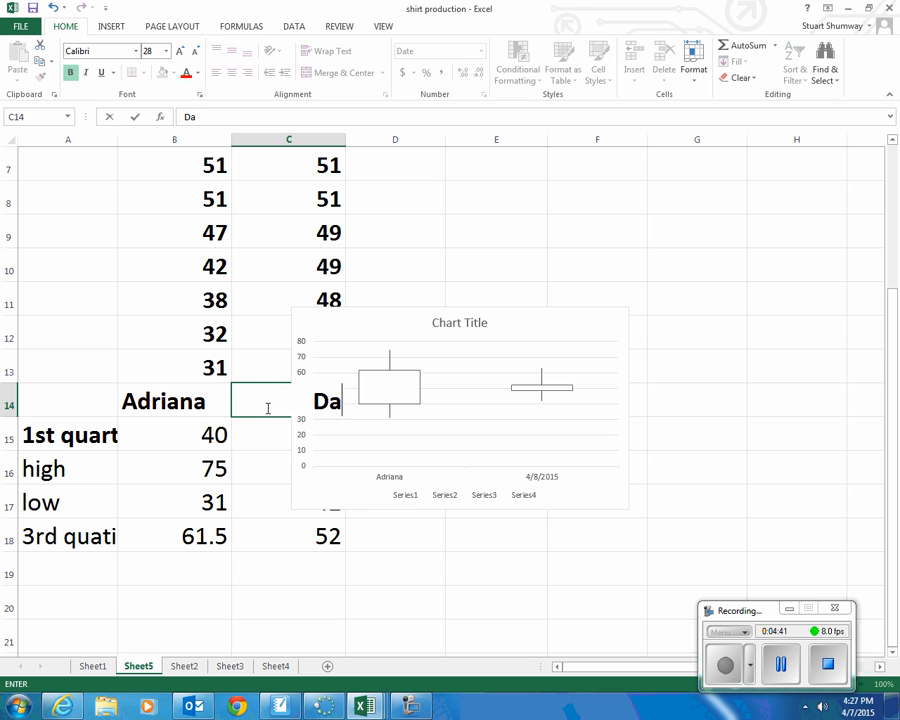
{"action": "key", "text": "Return"}
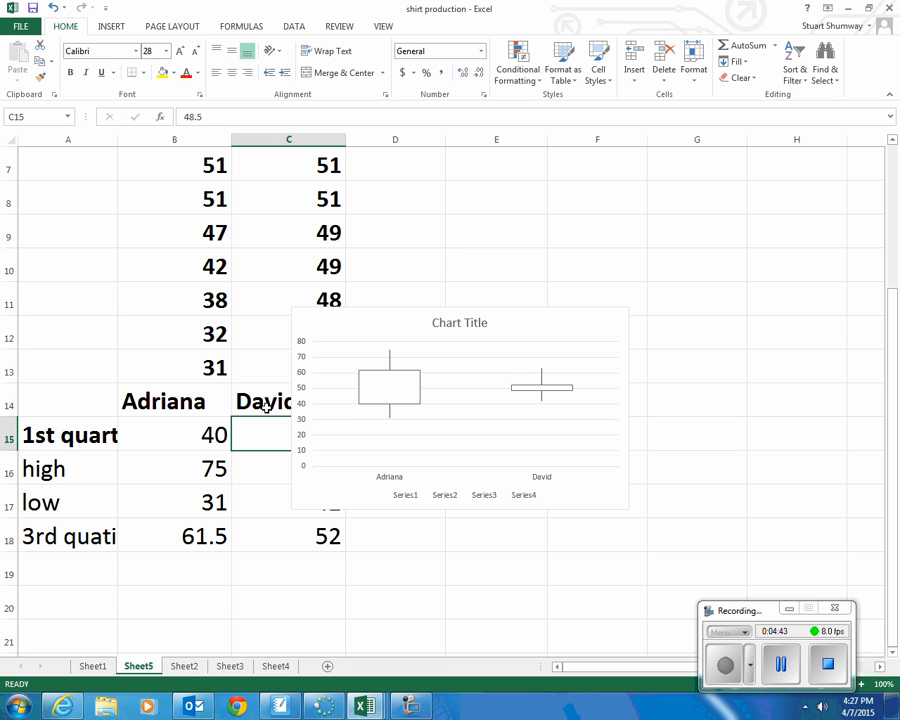
- Delete the chart's legend and add axis titles to the chart
{"action": "left_click", "coordinate": [454, 492]}
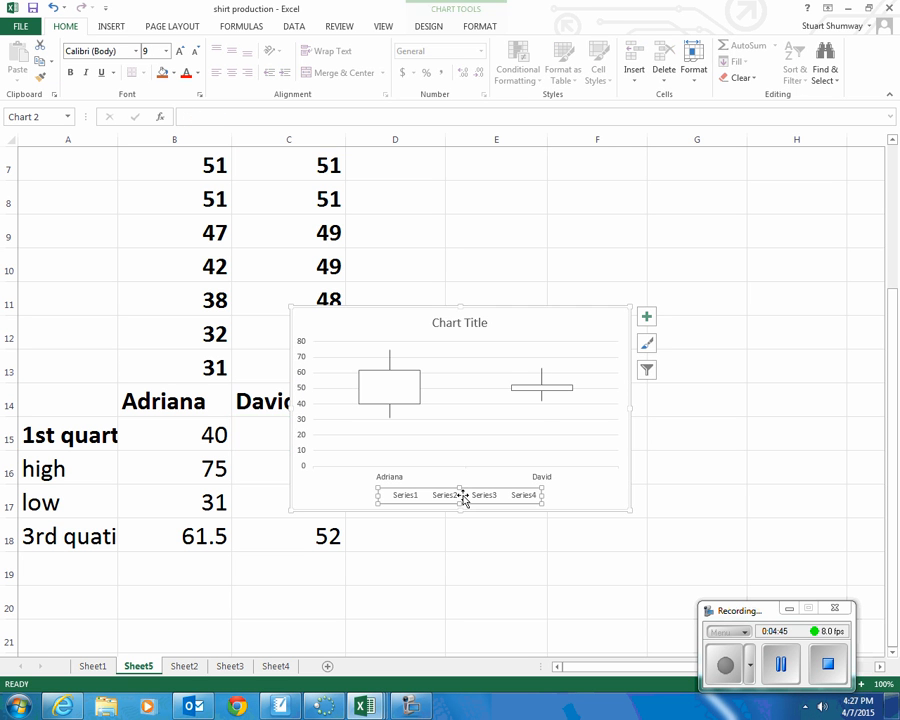
{"action": "key", "text": "Delete"}
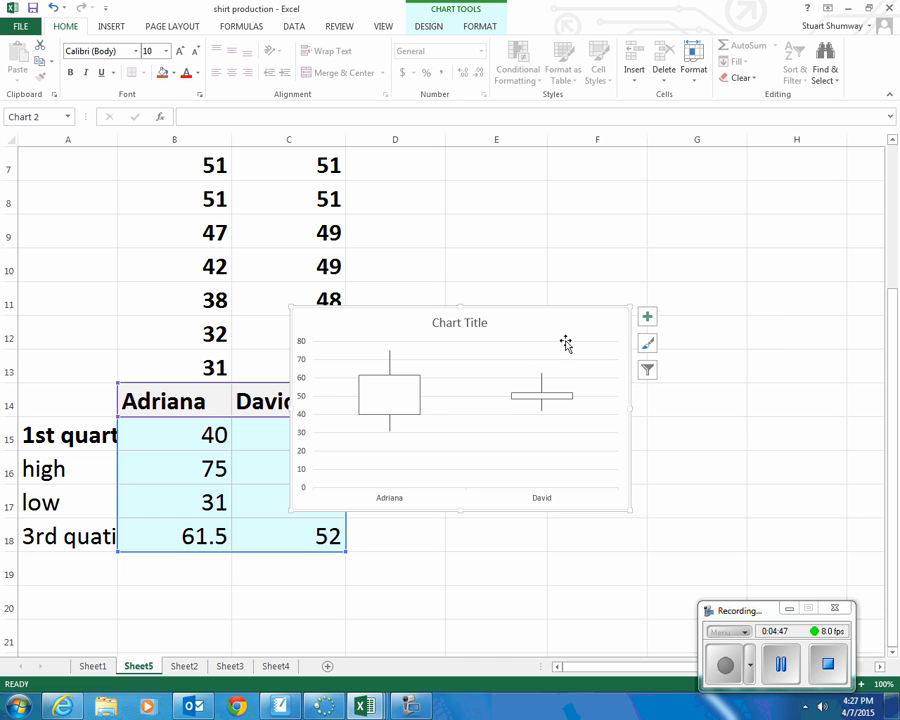
{"action": "left_click", "coordinate": [647, 317]}
{"action": "left_click", "coordinate": [682, 347]}
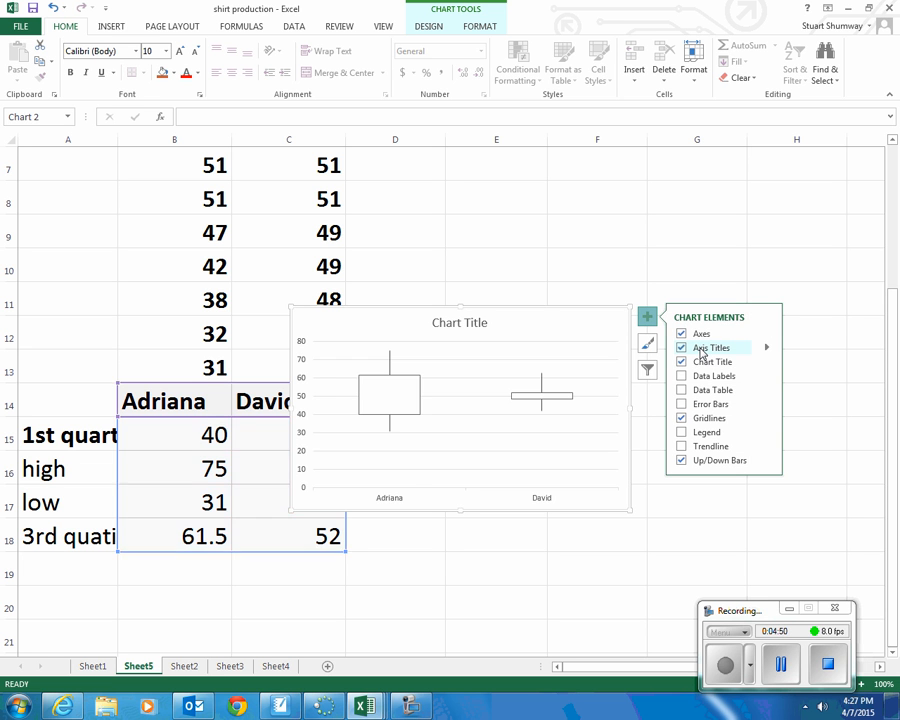
- Set the vertical axis title to "Shirts per day" and delete the horizontal axis title
{"action": "left_click", "coordinate": [300, 405]}
{"action": "left_click", "coordinate": [309, 393]}
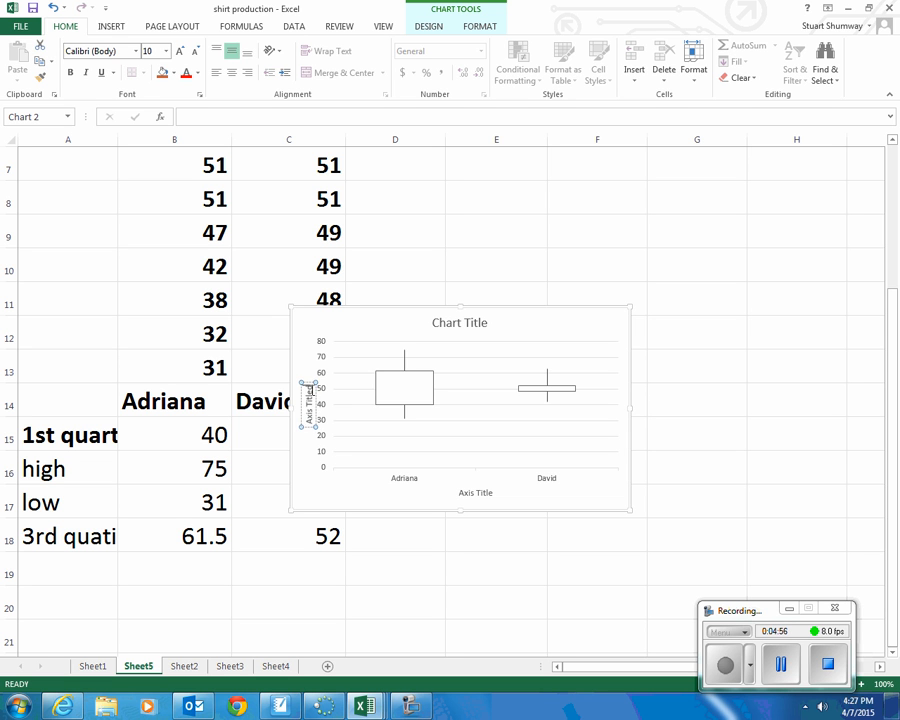
{"action": "type", "text": "Shirt"}
{"action": "left_click", "coordinate": [310, 391]}
{"action": "key", "text": "BackSpace"}
{"action": "key", "text": "BackSpace"}
{"action": "key", "text": "BackSpace"}
{"action": "key", "text": "BackSpace"}
{"action": "key", "text": "BackSpace"}
{"action": "key", "text": "BackSpace"}
{"action": "key", "text": "BackSpace"}
{"action": "key", "text": "BackSpace"}
{"action": "key", "text": "BackSpace"}
{"action": "key", "text": "BackSpace"}
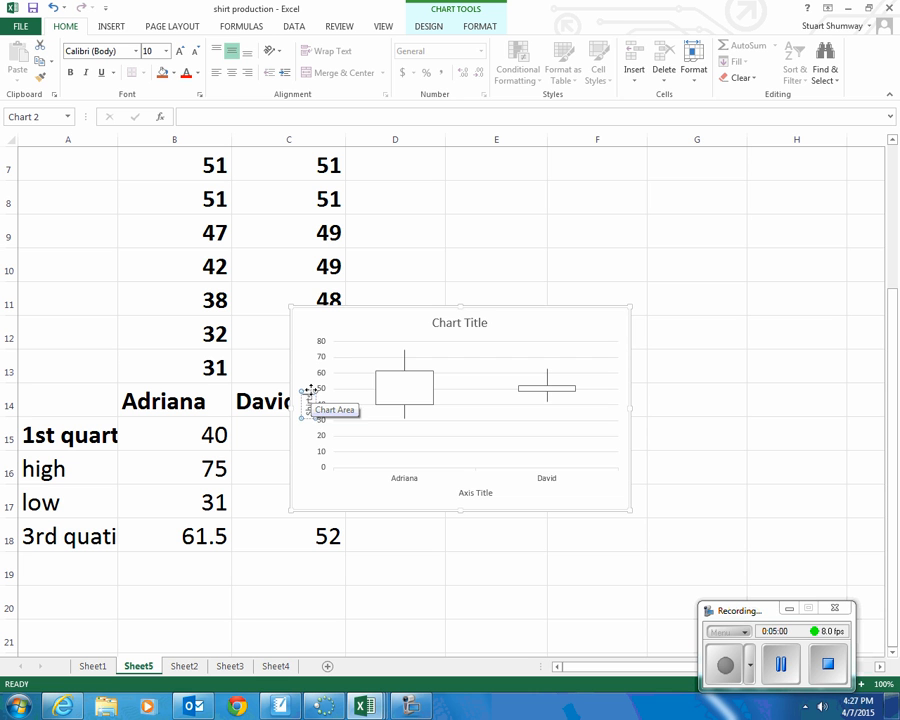
{"action": "type", "text": "s per day"}
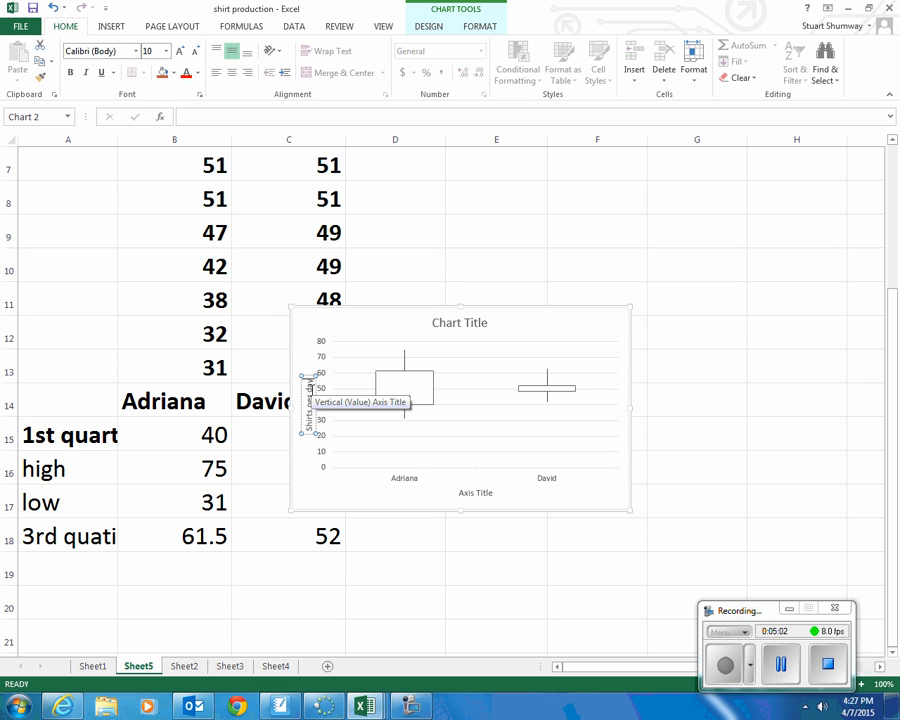
{"action": "left_click", "coordinate": [476, 493]}
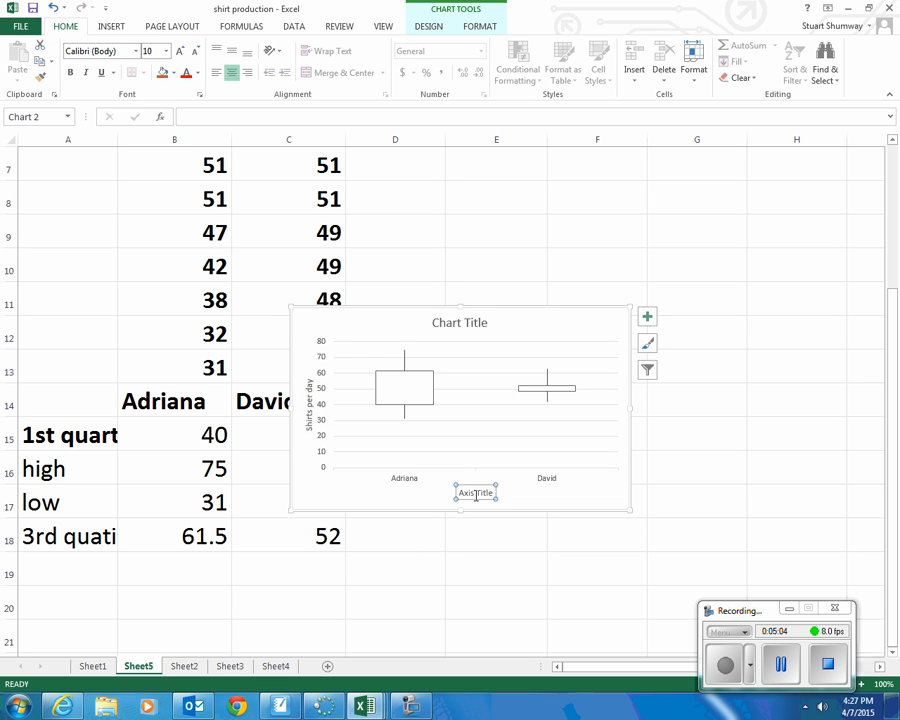
{"action": "key", "text": "Delete"}
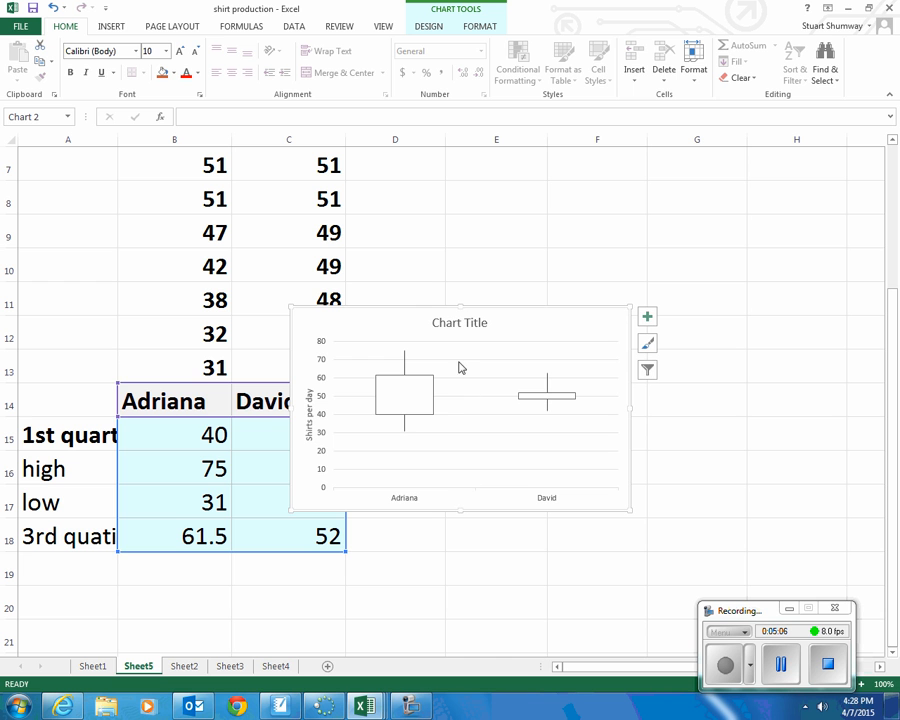
- Set the chart title to "Dhirt Production for 12 days"
{"action": "left_click", "coordinate": [463, 323]}
{"action": "type", "text": "Dh"}
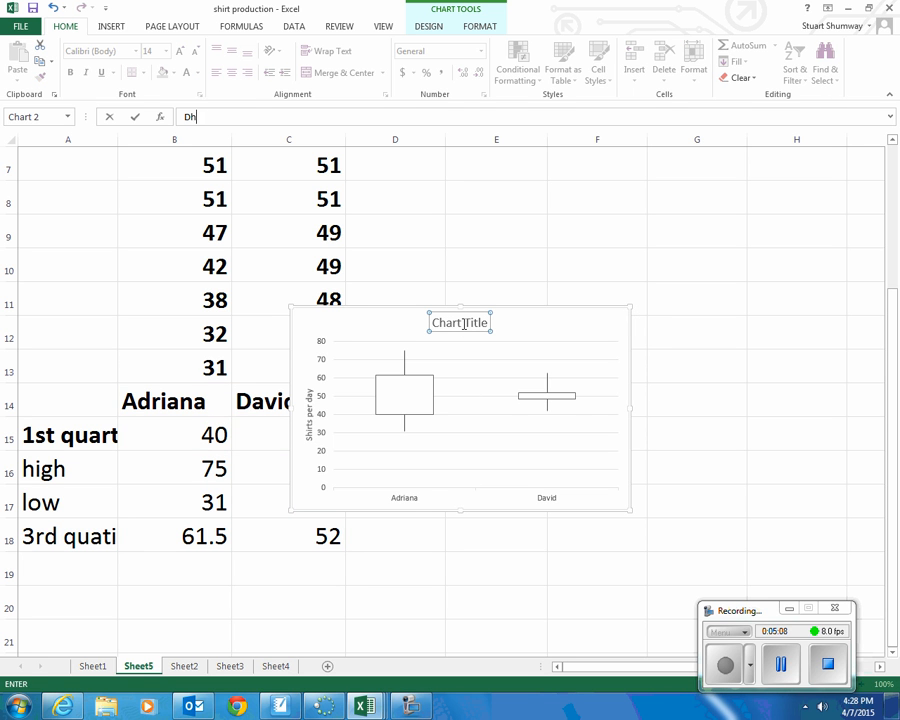
{"action": "type", "text": "irt Producctio"}
{"action": "type", "text": "tion for 12 d"}
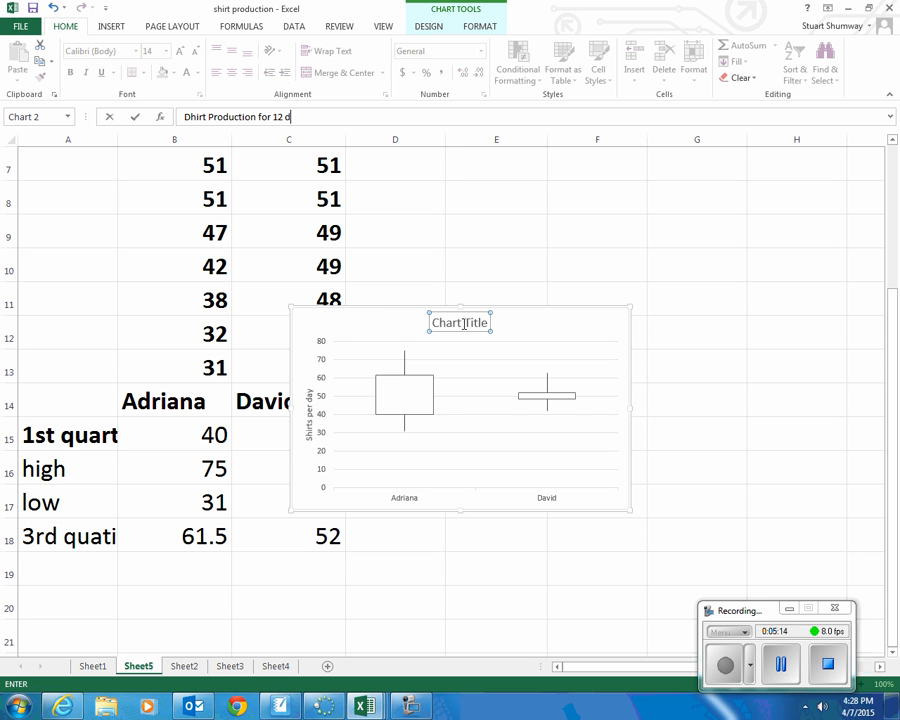
{"action": "type", "text": "ays"}
{"action": "key", "text": "Return"}
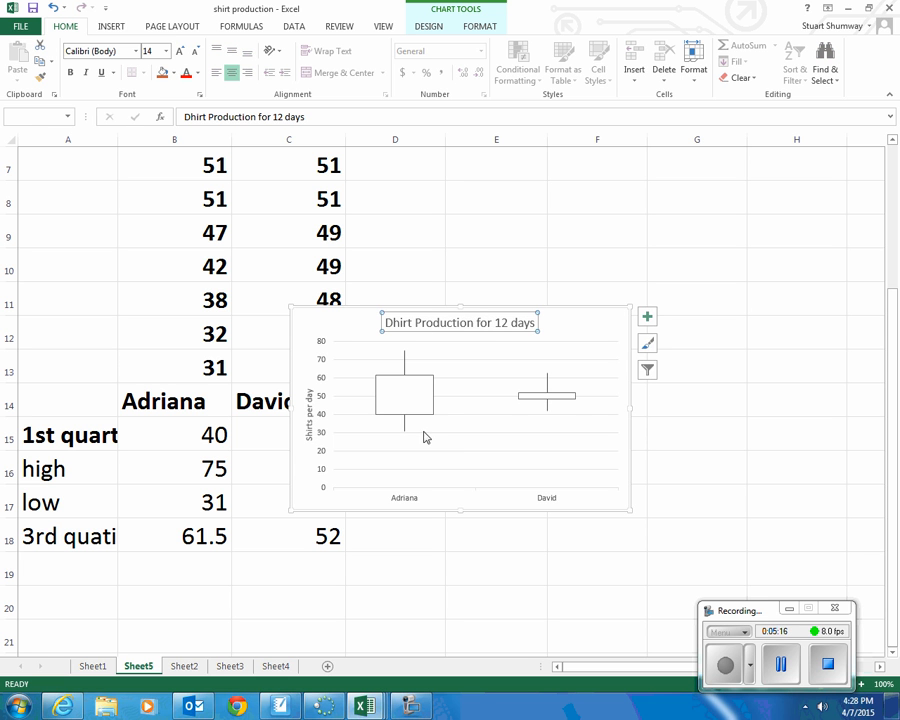
- Set all chart text to font size 20 and enlarge the chart upward to about row 8 and across into column G
{"action": "left_click", "coordinate": [319, 323]}
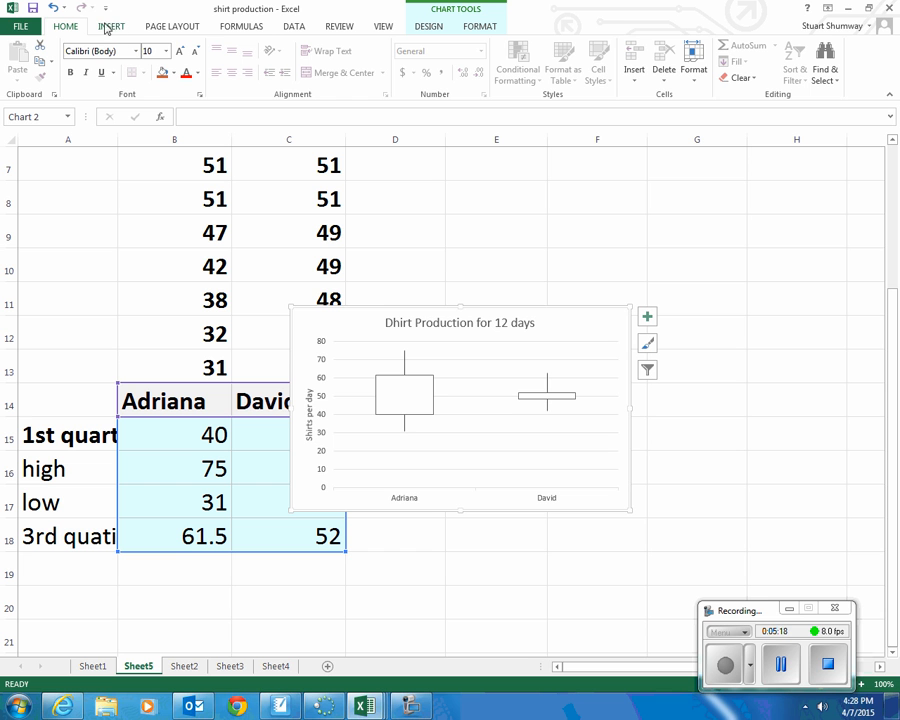
{"action": "left_click", "coordinate": [167, 51]}
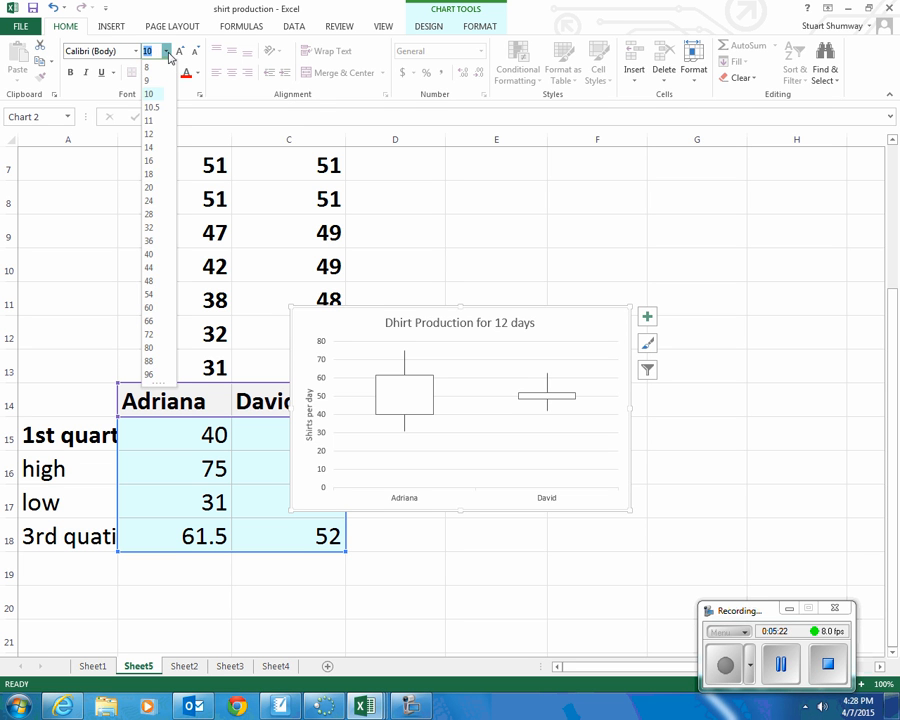
{"action": "left_click", "coordinate": [150, 190]}
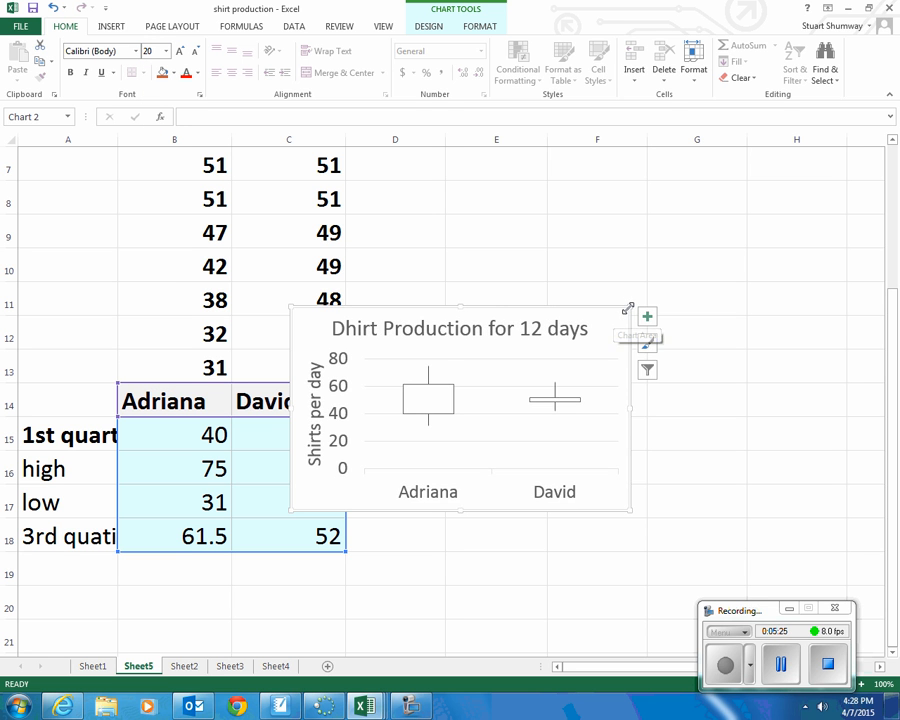
{"action": "left_click_drag", "start_coordinate": [628, 302], "coordinate": [704, 213]}
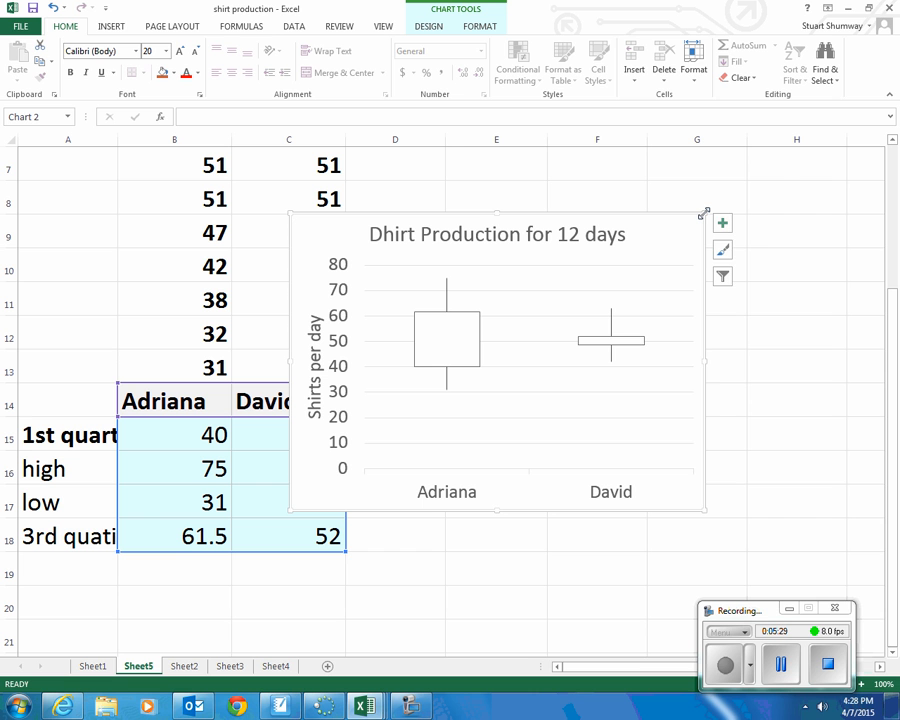
- Copy the finished chart and switch to the Review 3 file in SMART Notebook
{"action": "right_click", "coordinate": [651, 243]}
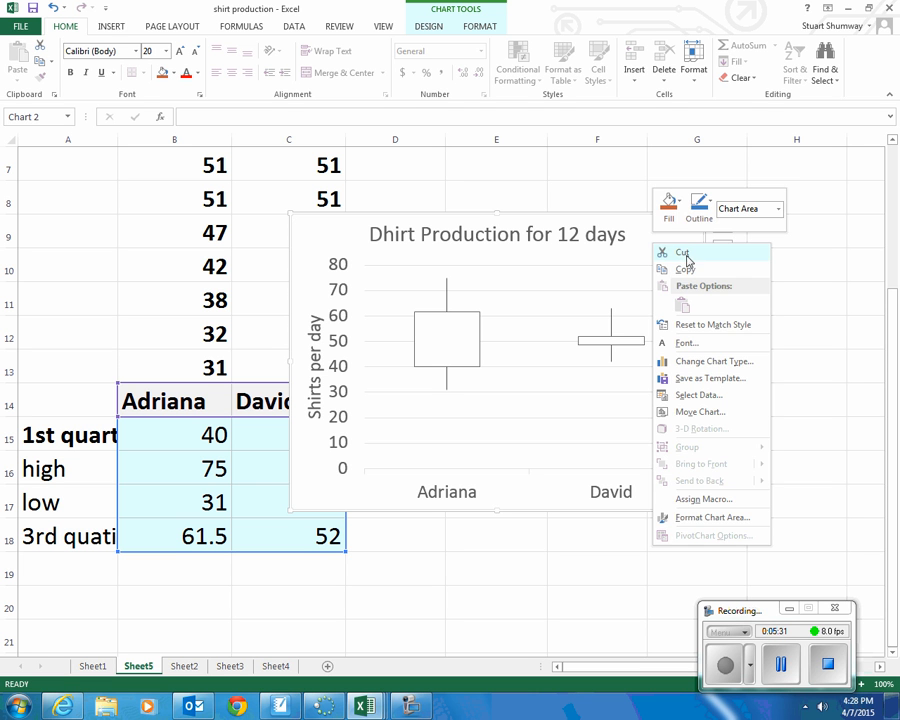
{"action": "left_click", "coordinate": [688, 270]}
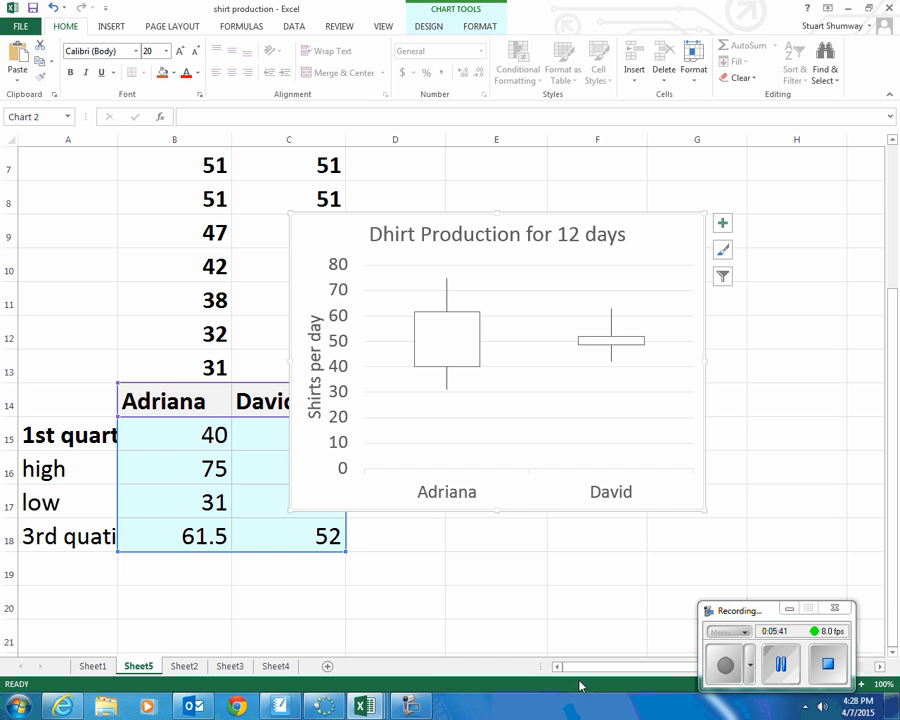
{"action": "left_click", "coordinate": [282, 707]}
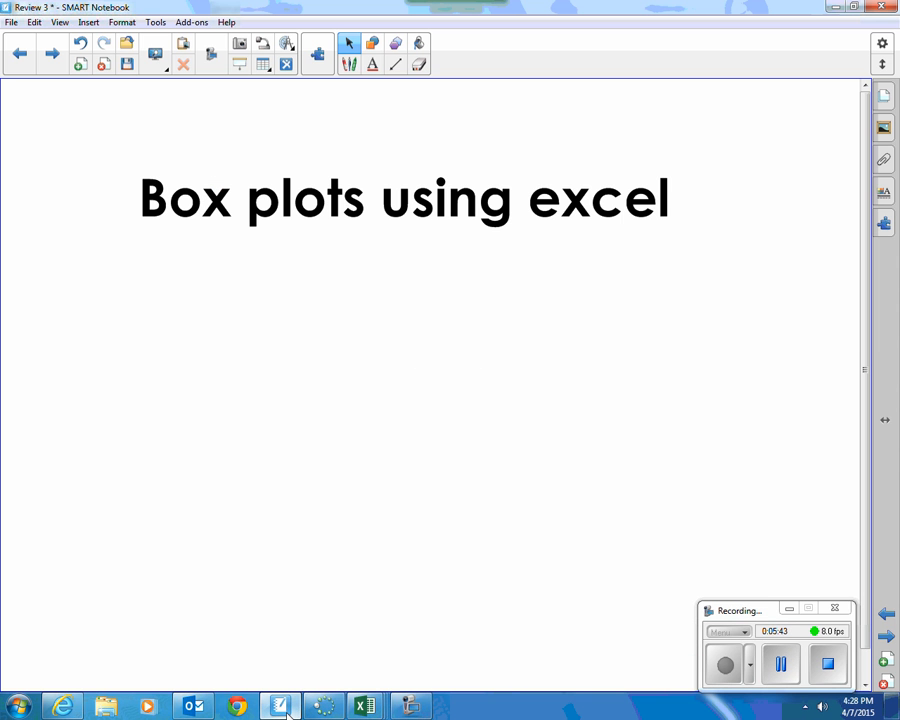